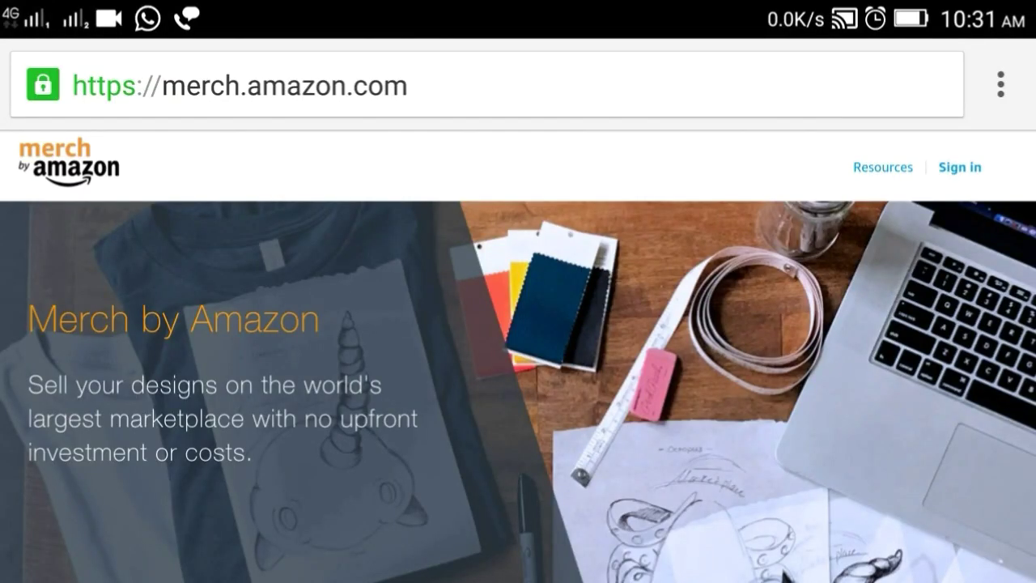
Request a Merch invitation and sign in with the Amazon account credentials.
{"action": "scroll", "coordinate": [518, 324], "scroll_direction": "down", "scroll_amount": 5}
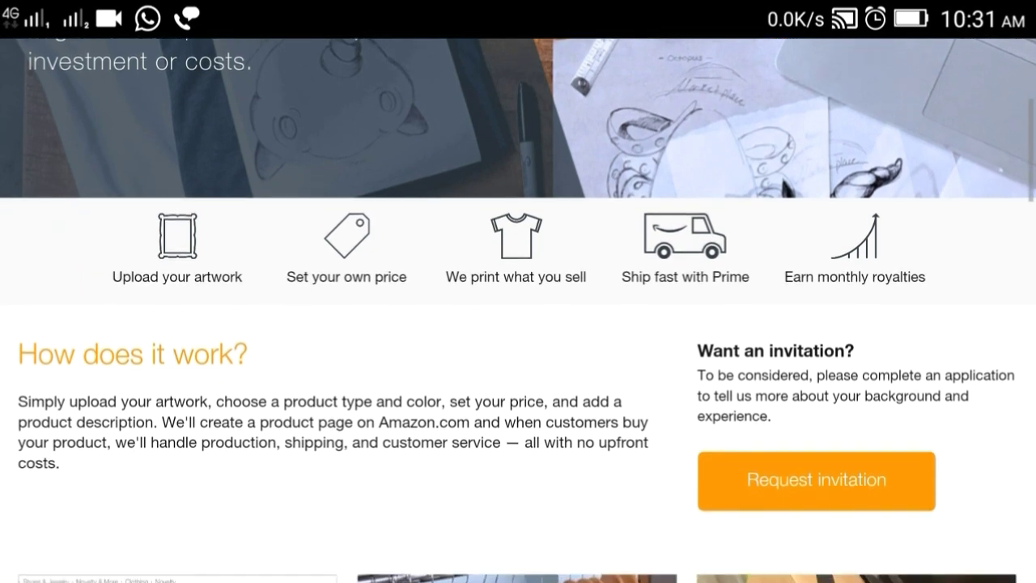
{"action": "left_click", "coordinate": [815, 431]}
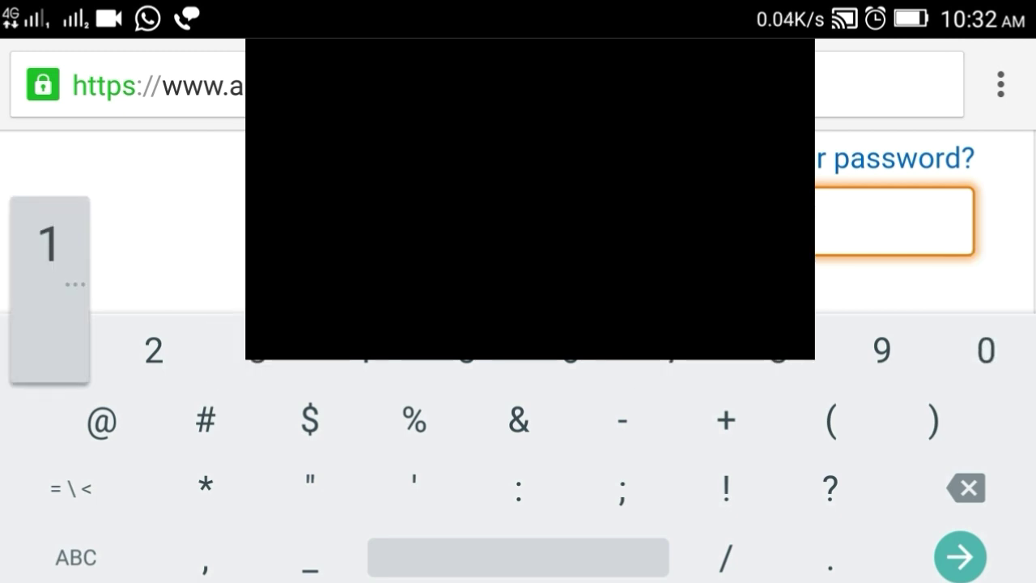
{"action": "type", "text": "73"}
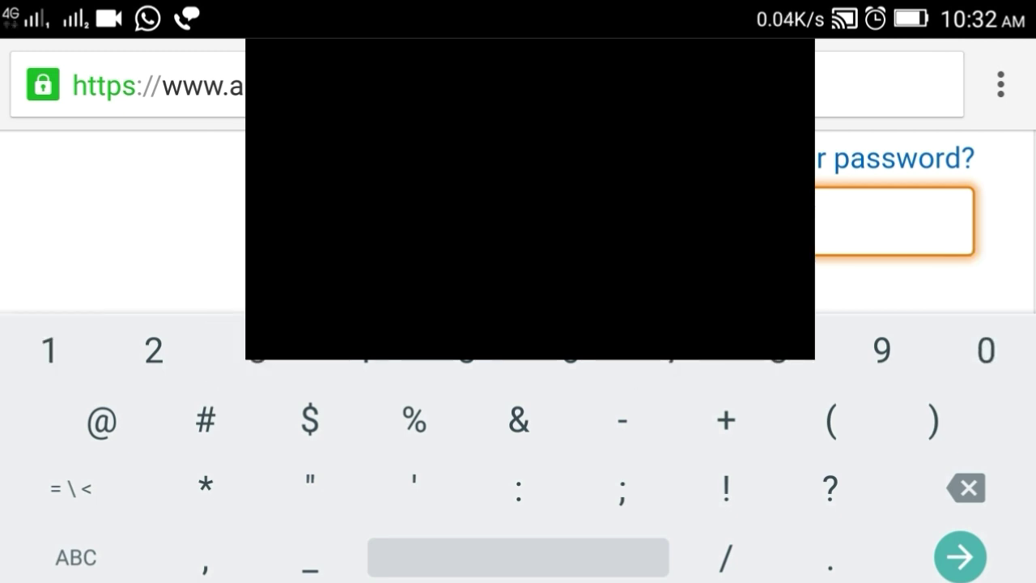
{"action": "type", "text": "8"}
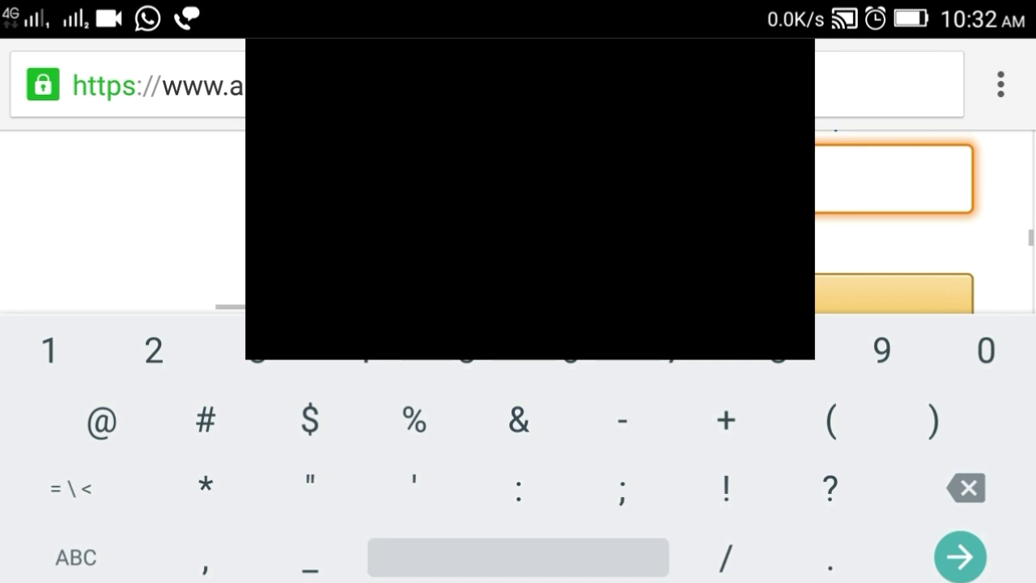
{"action": "scroll", "coordinate": [518, 219], "scroll_direction": "down", "scroll_amount": 2}
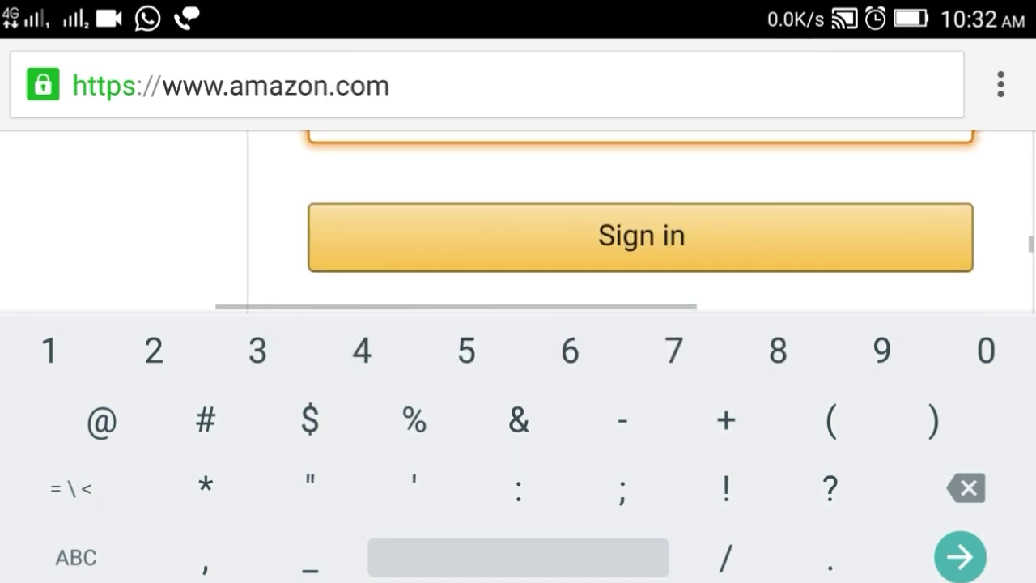
{"action": "left_click", "coordinate": [639, 237]}
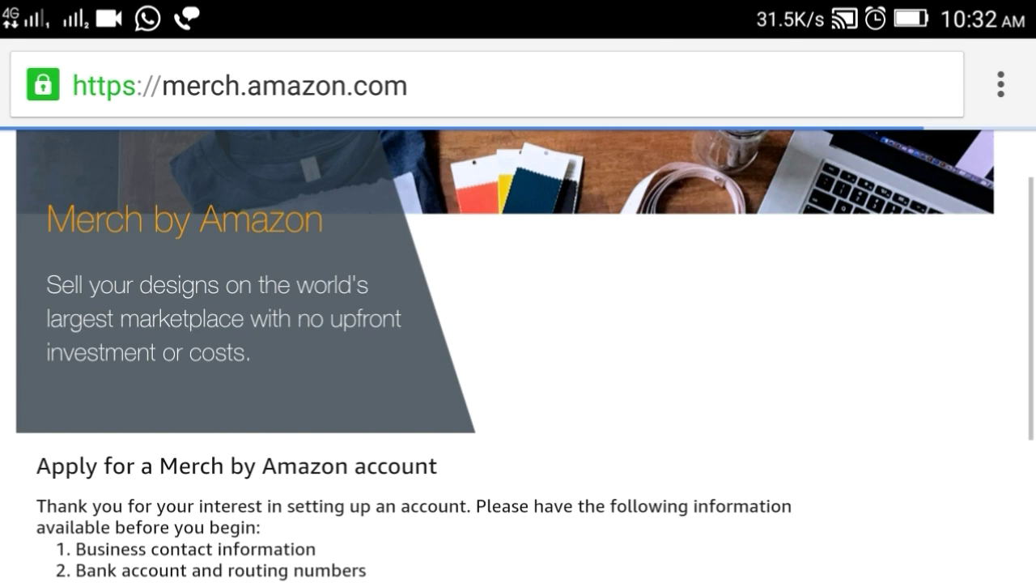
Dismiss the save-password prompt and begin the Merch account application.
{"action": "scroll", "coordinate": [518, 324], "scroll_direction": "down", "scroll_amount": 3}
{"action": "left_click", "coordinate": [992, 418]}
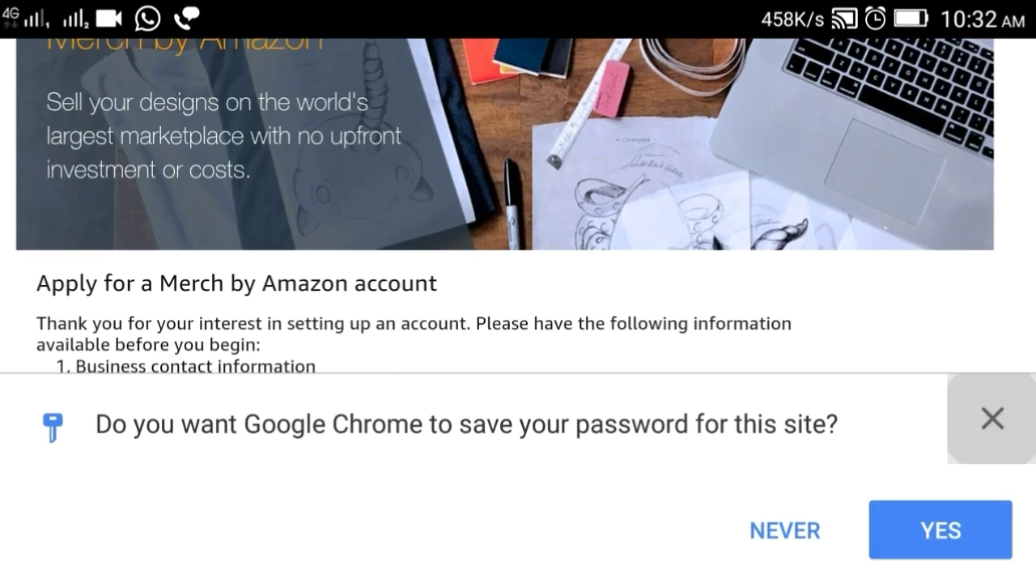
{"action": "scroll", "coordinate": [518, 324], "scroll_direction": "up", "scroll_amount": 3}
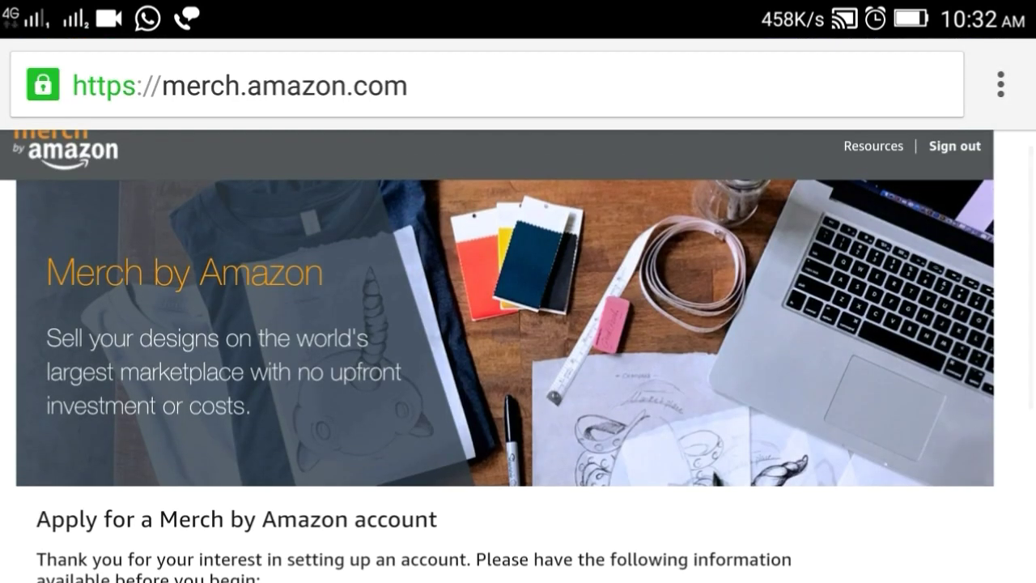
{"action": "scroll", "coordinate": [518, 323], "scroll_direction": "down", "scroll_amount": 5}
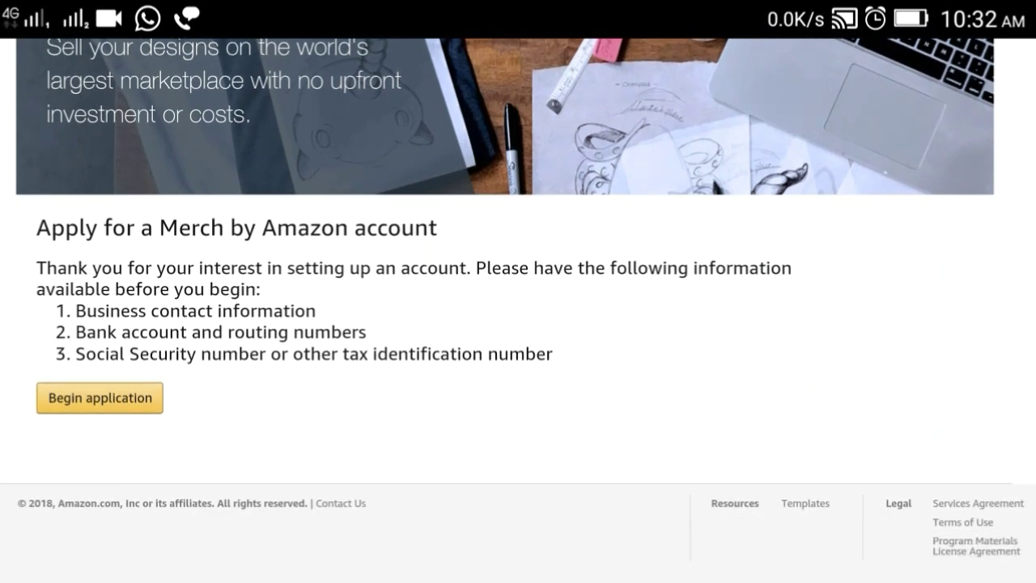
{"action": "left_click", "coordinate": [100, 398]}
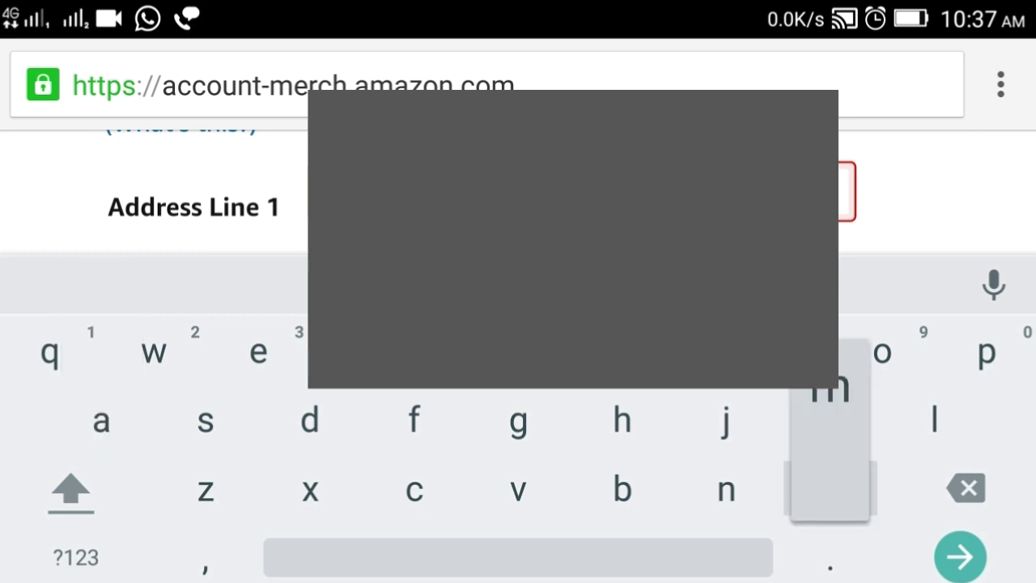
Enter the street address in Address Line 1 and the second address line.
{"action": "type", "text": "m"}
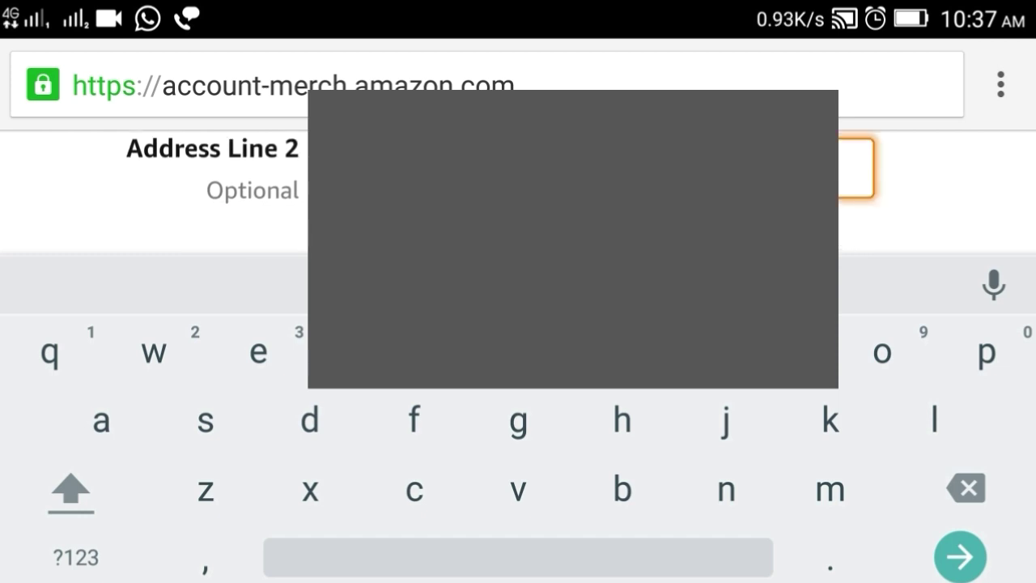
{"action": "type", "text": "vv"}
{"action": "type", "text": "v"}
{"action": "type", "text": "a,"}
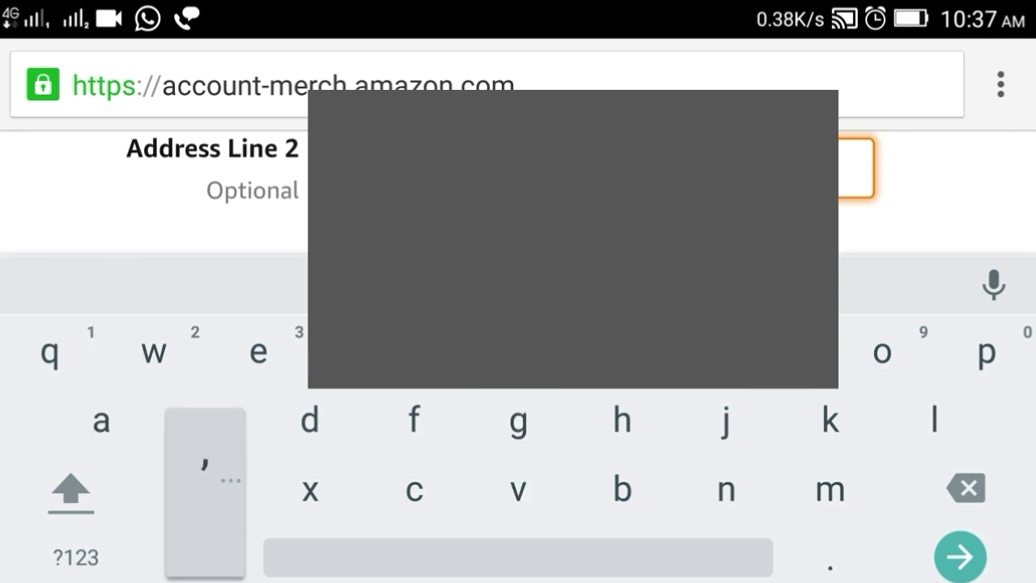
{"action": "type", "text": "e"}
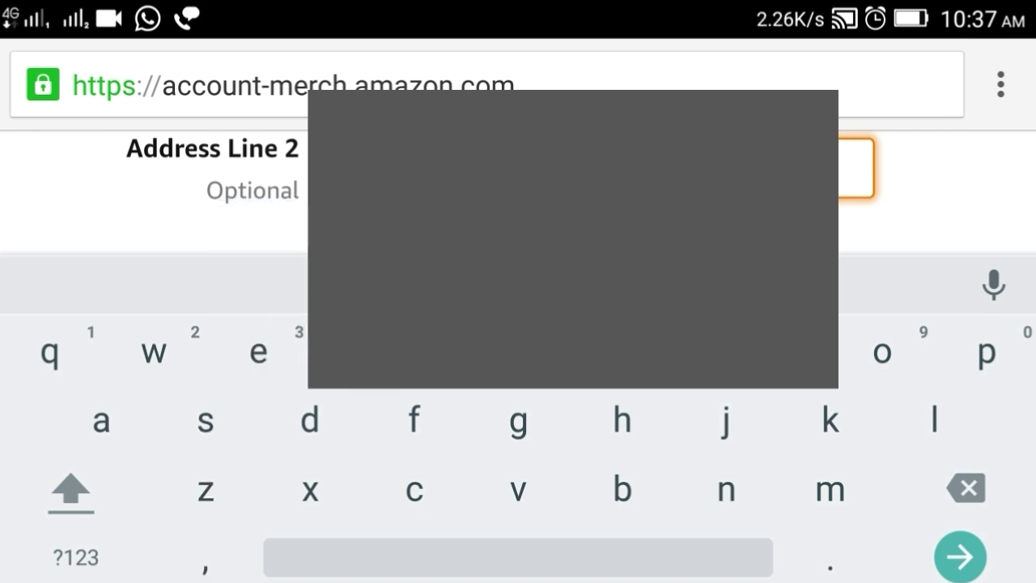
{"action": "type", "text": "od"}
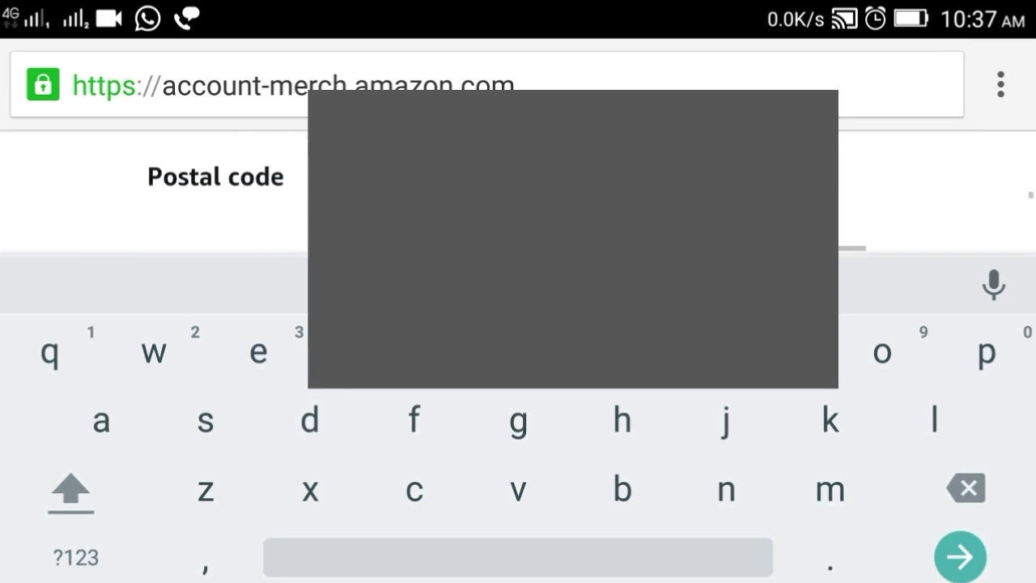
Enter the postal code and move on to the phone field.
{"action": "left_click", "coordinate": [75, 557]}
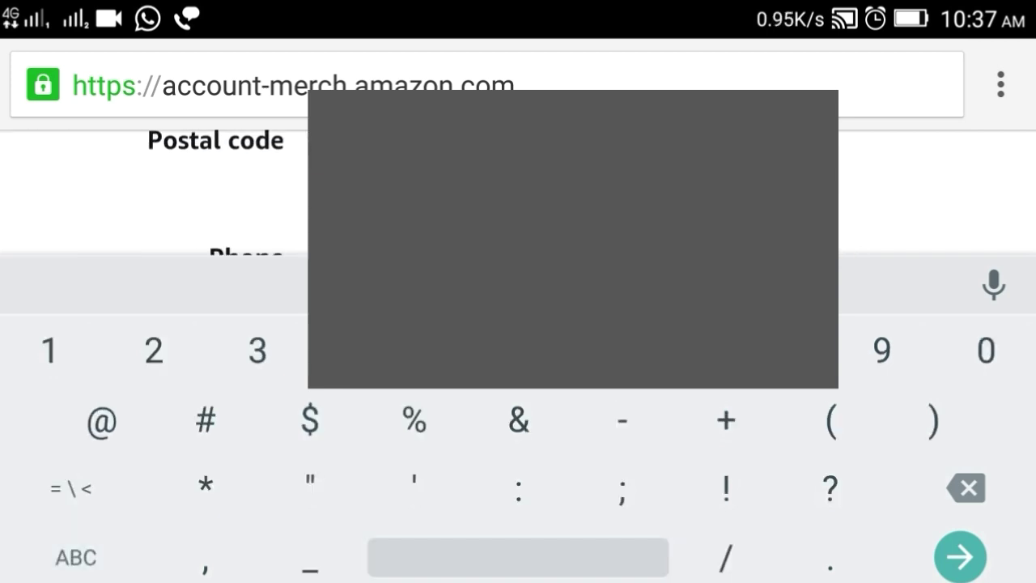
{"action": "type", "text": "3109"}
{"action": "key", "text": "Tab"}
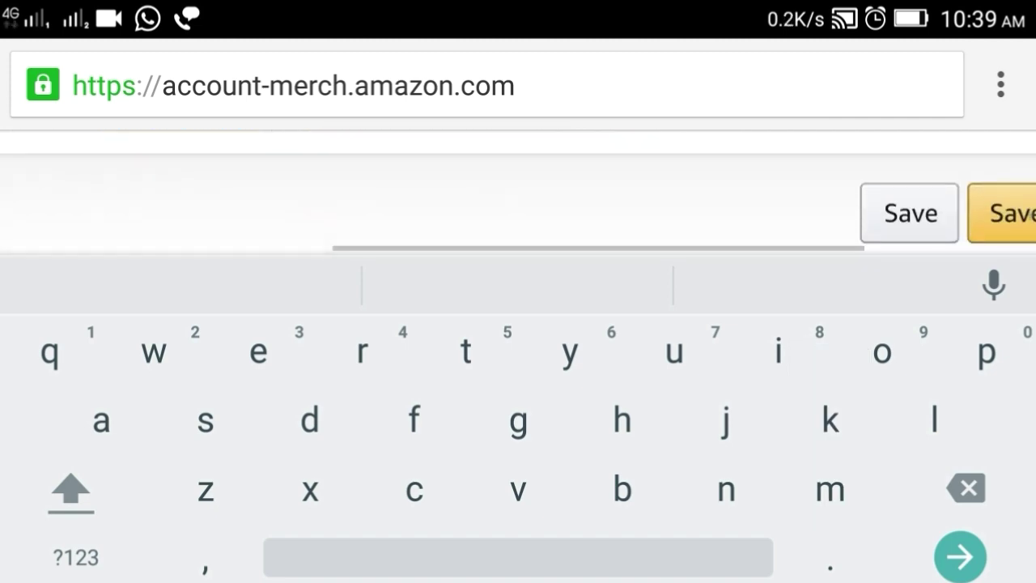
Save the company profile and start adding a bank account on Payment & Banking.
{"action": "left_click_drag", "start_coordinate": [728, 203], "coordinate": [518, 202]}
{"action": "left_click", "coordinate": [820, 192]}
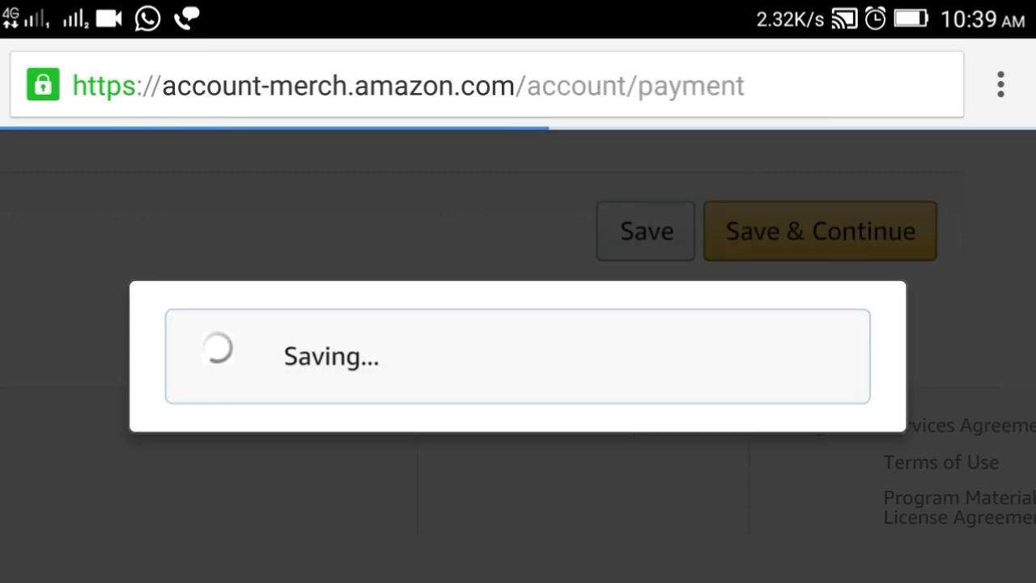
{"action": "scroll", "coordinate": [518, 337], "scroll_direction": "down", "scroll_amount": 2}
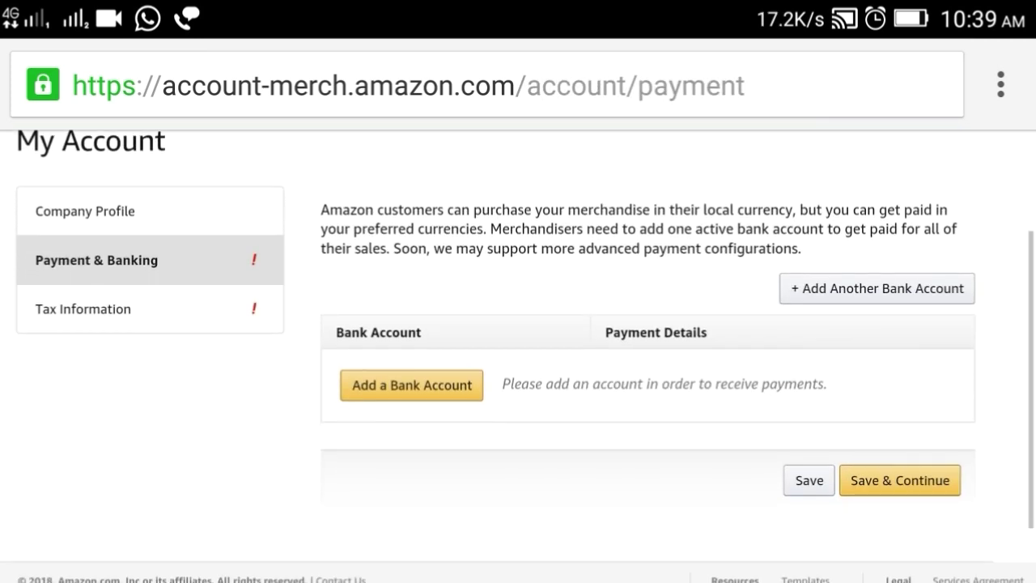
{"action": "left_click", "coordinate": [416, 343]}
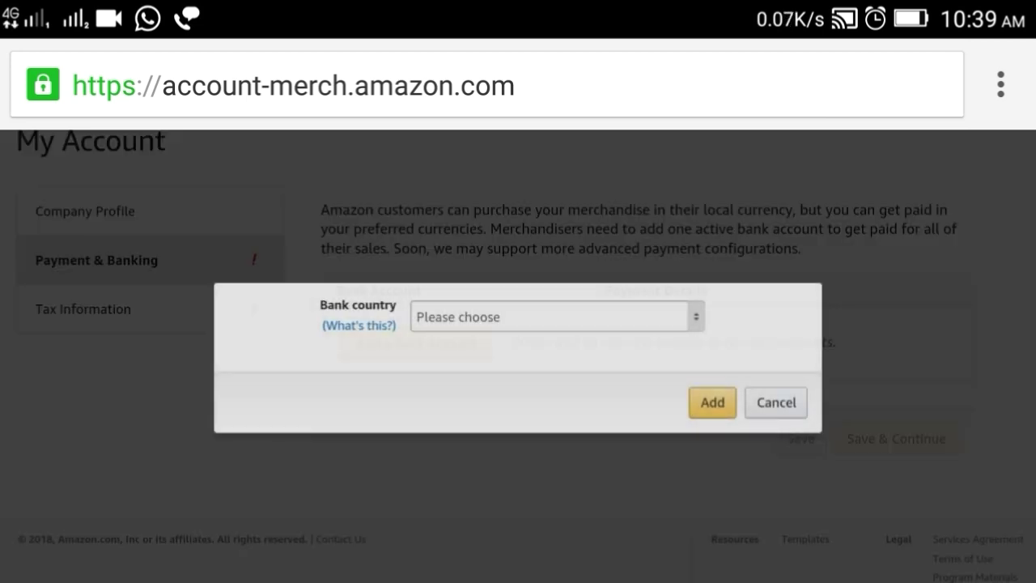
Browse the bank country list and close it without choosing a country.
{"action": "left_click", "coordinate": [485, 316]}
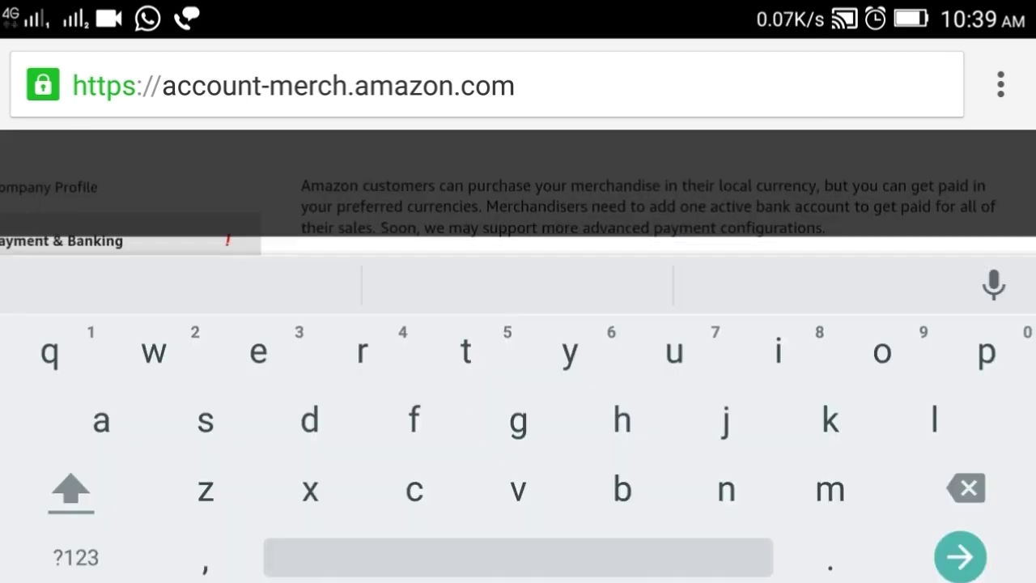
{"action": "left_click", "coordinate": [670, 201]}
{"action": "scroll", "coordinate": [668, 194], "scroll_direction": "down", "scroll_amount": 1}
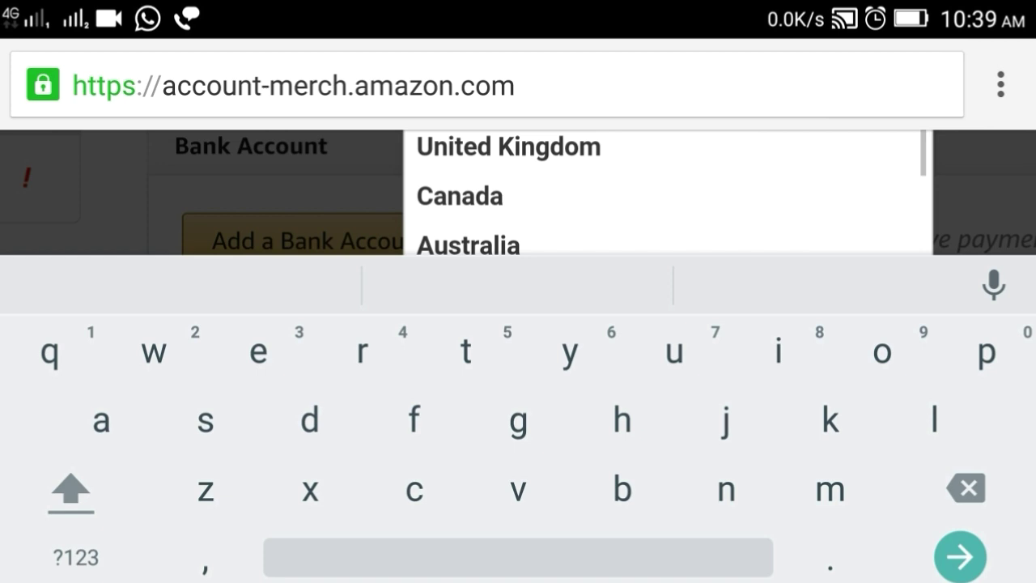
{"action": "scroll", "coordinate": [667, 195], "scroll_direction": "down", "scroll_amount": 2}
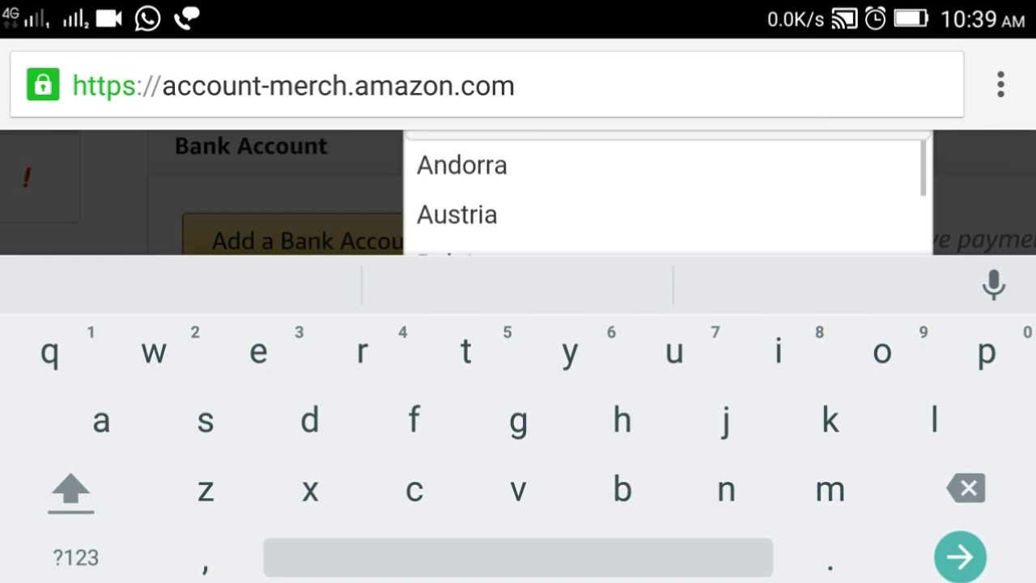
{"action": "scroll", "coordinate": [667, 195], "scroll_direction": "down", "scroll_amount": 1}
{"action": "scroll", "coordinate": [668, 195], "scroll_direction": "down", "scroll_amount": 1}
{"action": "scroll", "coordinate": [667, 194], "scroll_direction": "down", "scroll_amount": 1}
{"action": "scroll", "coordinate": [668, 194], "scroll_direction": "down", "scroll_amount": 2}
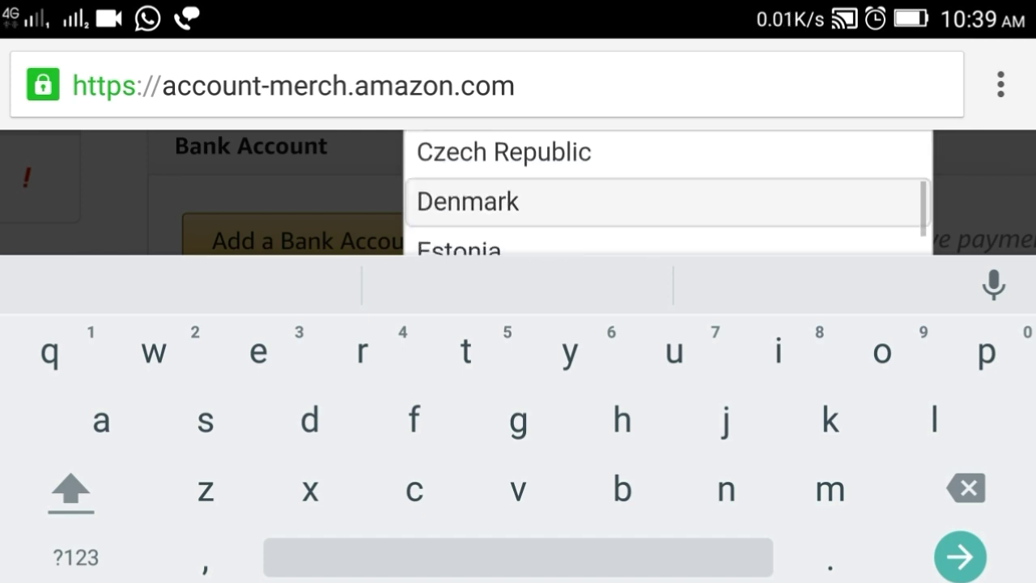
{"action": "scroll", "coordinate": [668, 194], "scroll_direction": "down", "scroll_amount": 2}
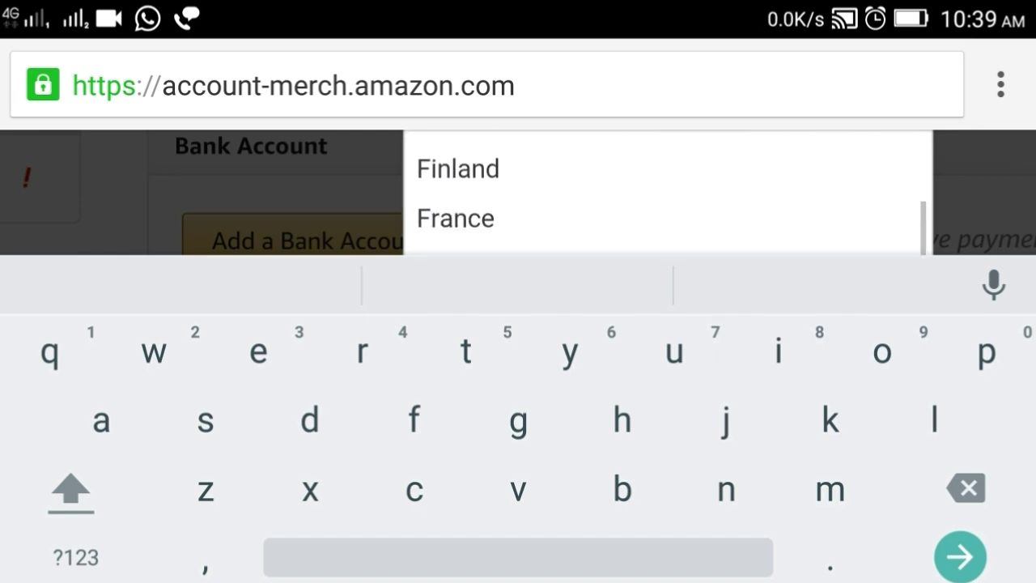
{"action": "scroll", "coordinate": [667, 194], "scroll_direction": "down", "scroll_amount": 1}
{"action": "scroll", "coordinate": [667, 194], "scroll_direction": "down", "scroll_amount": 2}
{"action": "scroll", "coordinate": [668, 194], "scroll_direction": "down", "scroll_amount": 5}
{"action": "scroll", "coordinate": [668, 194], "scroll_direction": "up", "scroll_amount": 5}
{"action": "scroll", "coordinate": [667, 194], "scroll_direction": "up", "scroll_amount": 1}
{"action": "scroll", "coordinate": [667, 195], "scroll_direction": "up", "scroll_amount": 2}
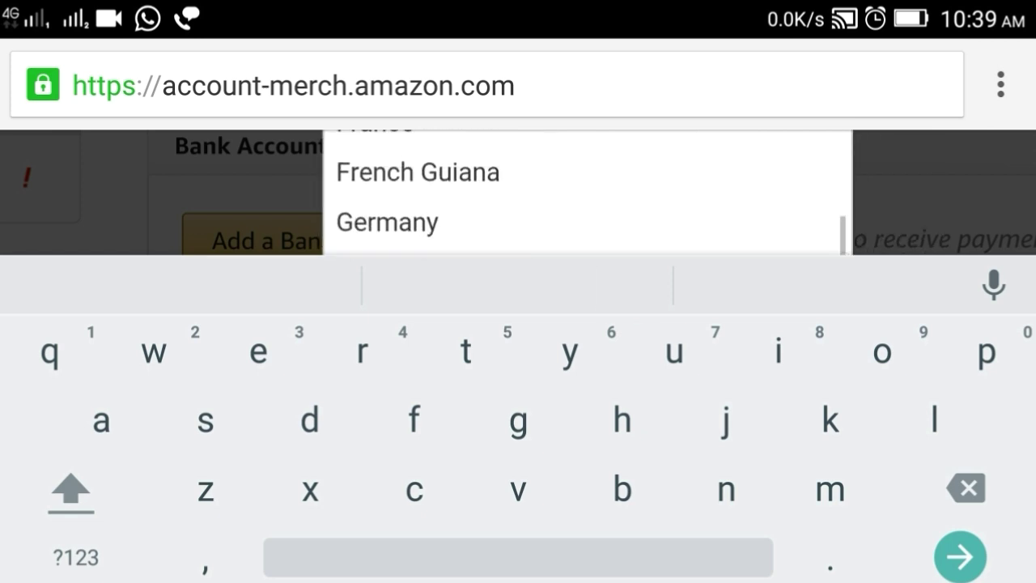
{"action": "scroll", "coordinate": [668, 194], "scroll_direction": "up", "scroll_amount": 1}
{"action": "scroll", "coordinate": [587, 195], "scroll_direction": "up", "scroll_amount": 3}
{"action": "scroll", "coordinate": [587, 195], "scroll_direction": "up", "scroll_amount": 5}
{"action": "scroll", "coordinate": [587, 194], "scroll_direction": "up", "scroll_amount": 1}
{"action": "scroll", "coordinate": [587, 194], "scroll_direction": "up", "scroll_amount": 3}
{"action": "scroll", "coordinate": [510, 195], "scroll_direction": "down", "scroll_amount": 1}
{"action": "scroll", "coordinate": [509, 194], "scroll_direction": "up", "scroll_amount": 2}
{"action": "key", "text": "Escape"}
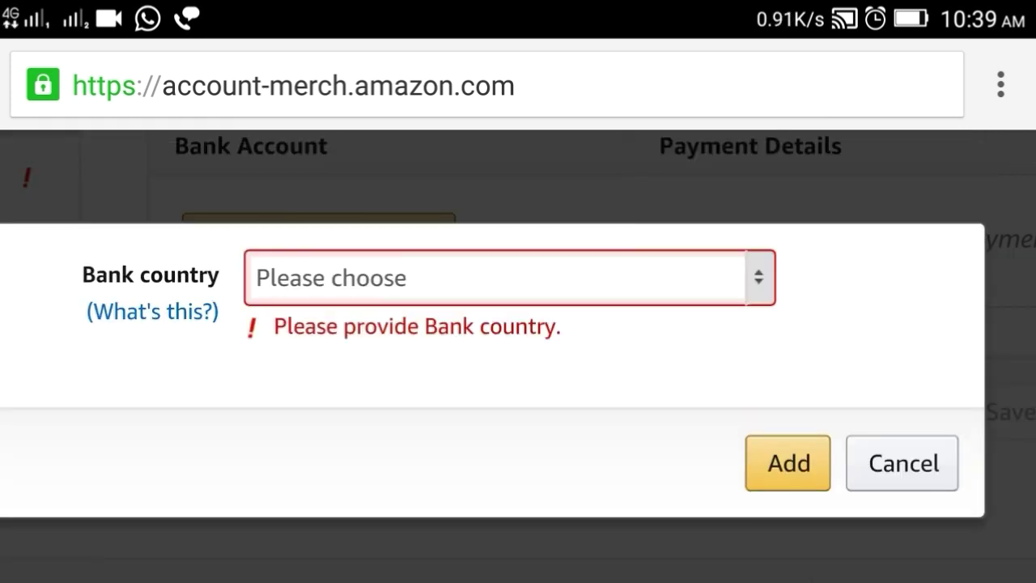
Retry picking a bank country, then cancel the Add Bank Account dialog.
{"action": "left_click", "coordinate": [758, 277]}
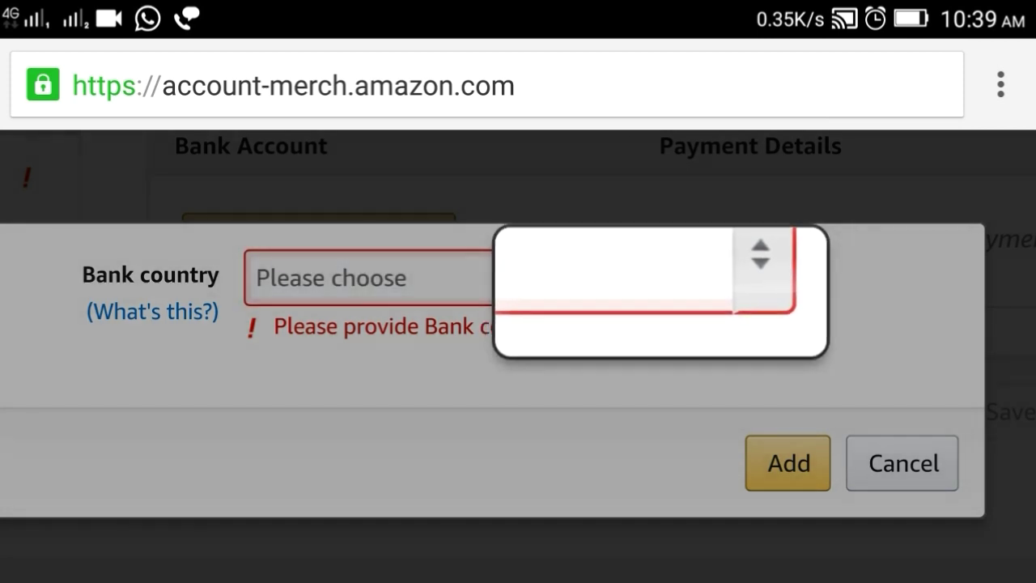
{"action": "left_click", "coordinate": [615, 267]}
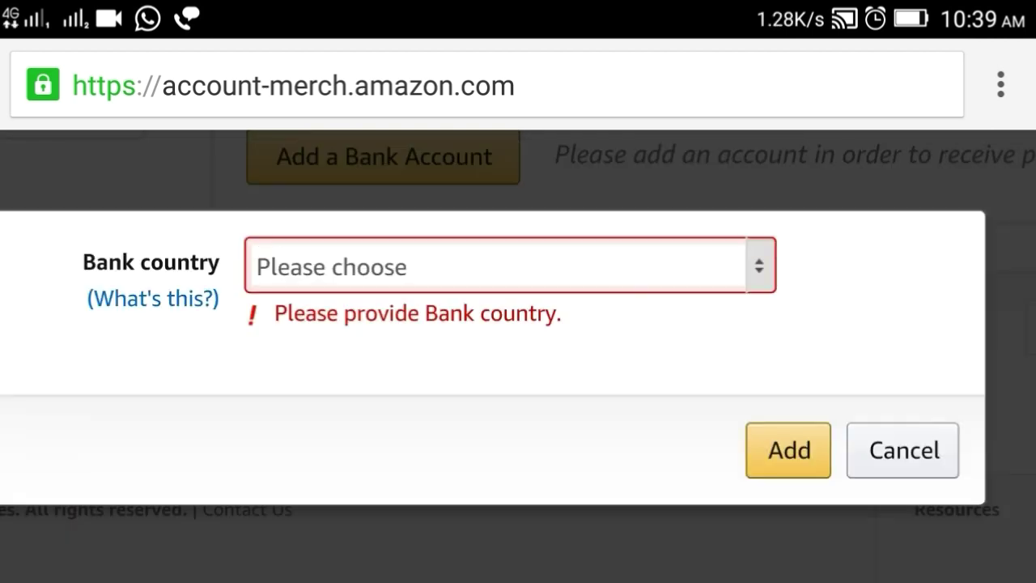
{"action": "left_click", "coordinate": [902, 450]}
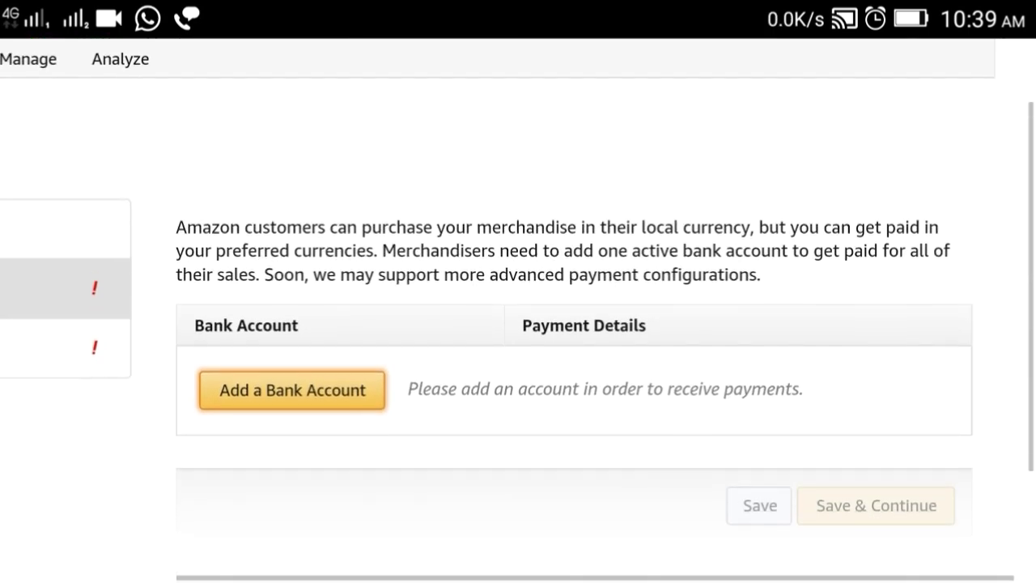
{"action": "scroll", "coordinate": [518, 307], "scroll_direction": "left", "scroll_amount": 4}
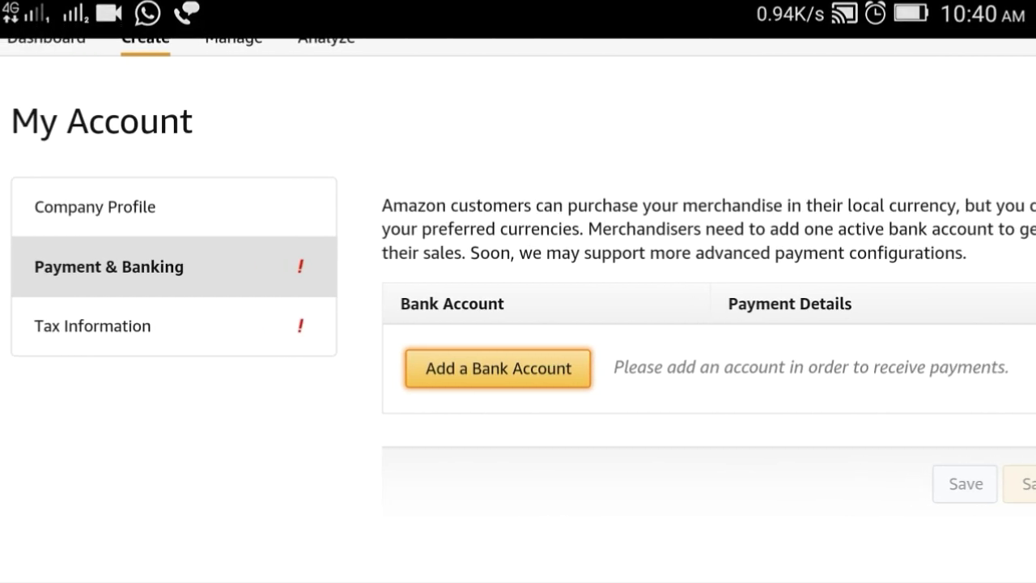
{"action": "scroll", "coordinate": [518, 323], "scroll_direction": "up", "scroll_amount": 2}
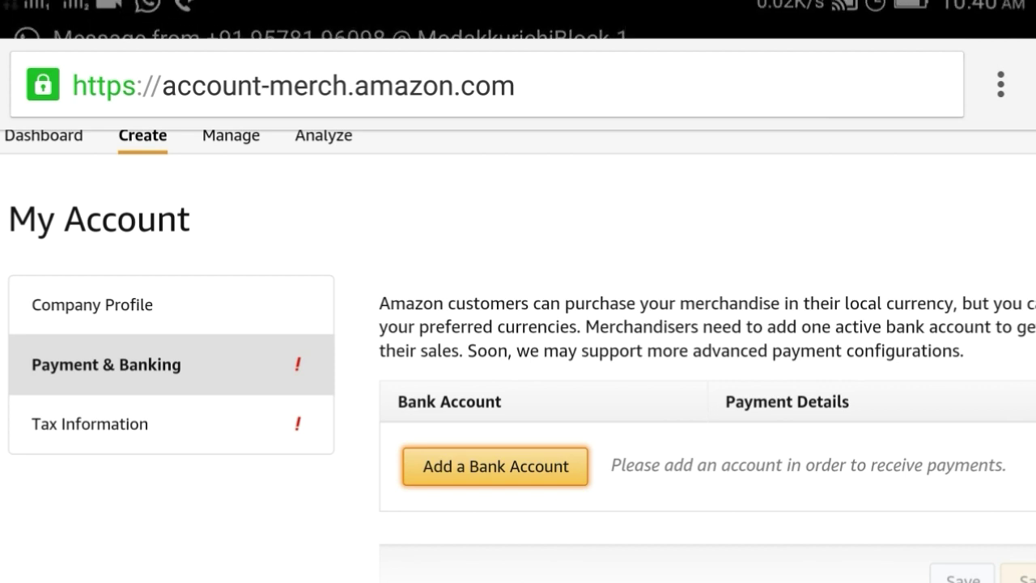
{"action": "scroll", "coordinate": [517, 324], "scroll_direction": "down", "scroll_amount": 2}
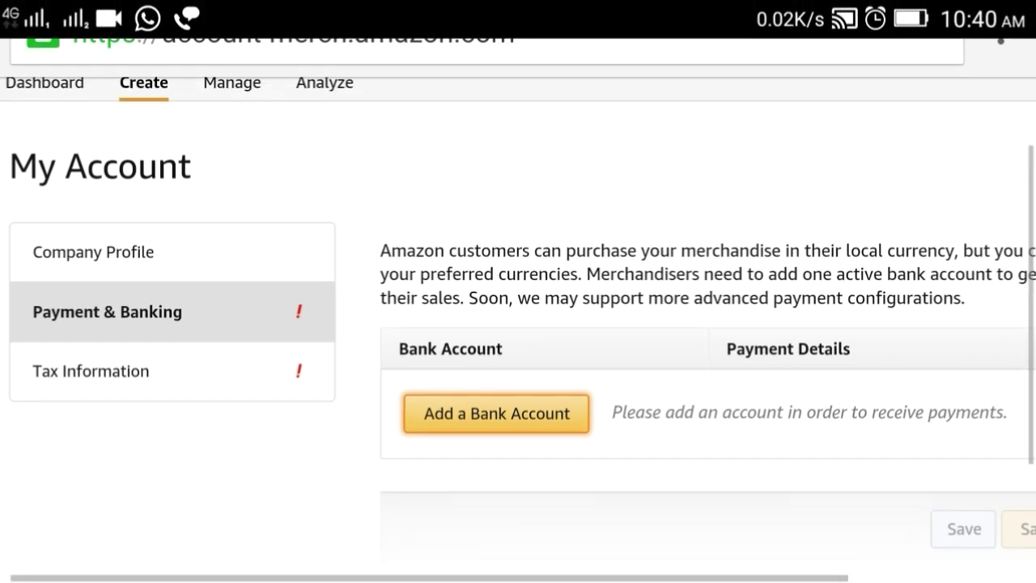
{"action": "scroll", "coordinate": [518, 324], "scroll_direction": "down", "scroll_amount": 2}
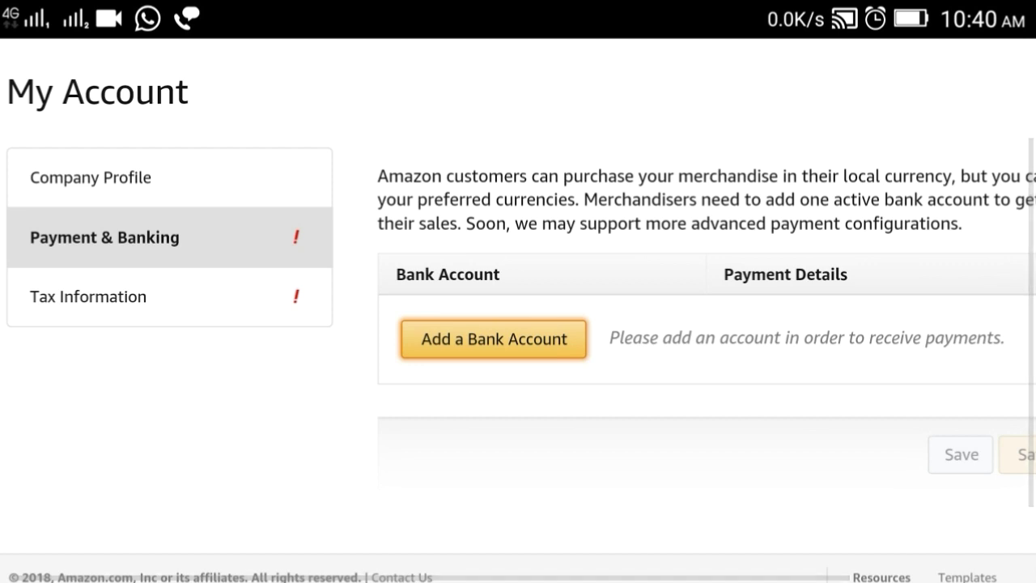
Open Tax Information from the left menu and start the Complete Tax Information interview.
{"action": "left_click", "coordinate": [88, 296]}
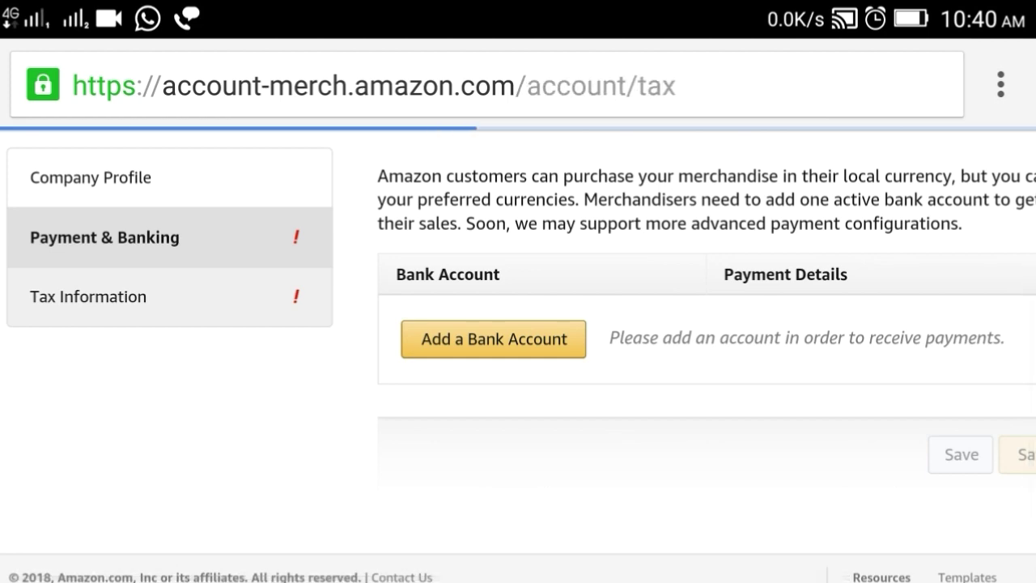
{"action": "scroll", "coordinate": [518, 365], "scroll_direction": "down", "scroll_amount": 3}
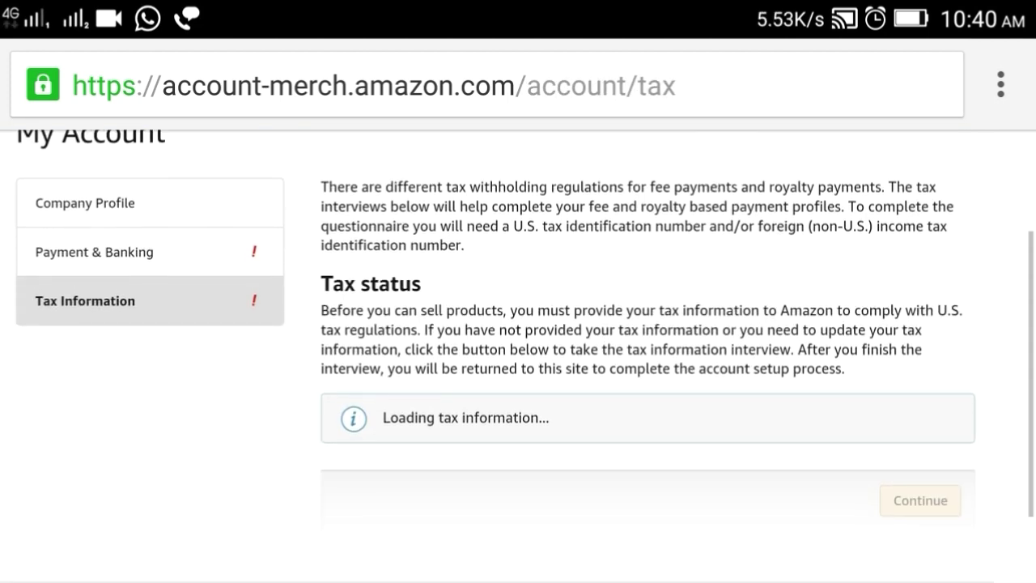
{"action": "scroll", "coordinate": [518, 364], "scroll_direction": "down", "scroll_amount": 3}
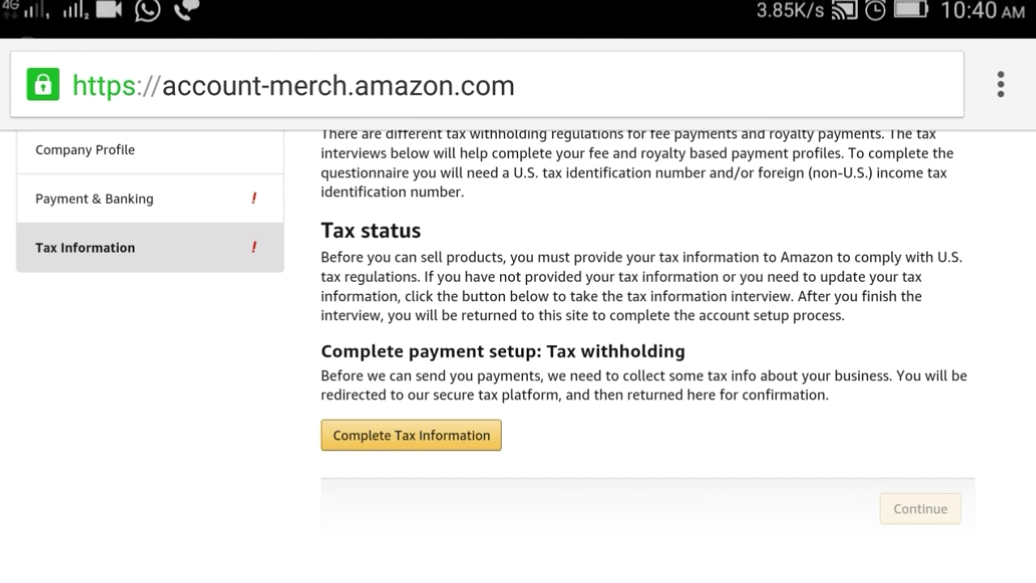
{"action": "scroll", "coordinate": [518, 324], "scroll_direction": "up", "scroll_amount": 2}
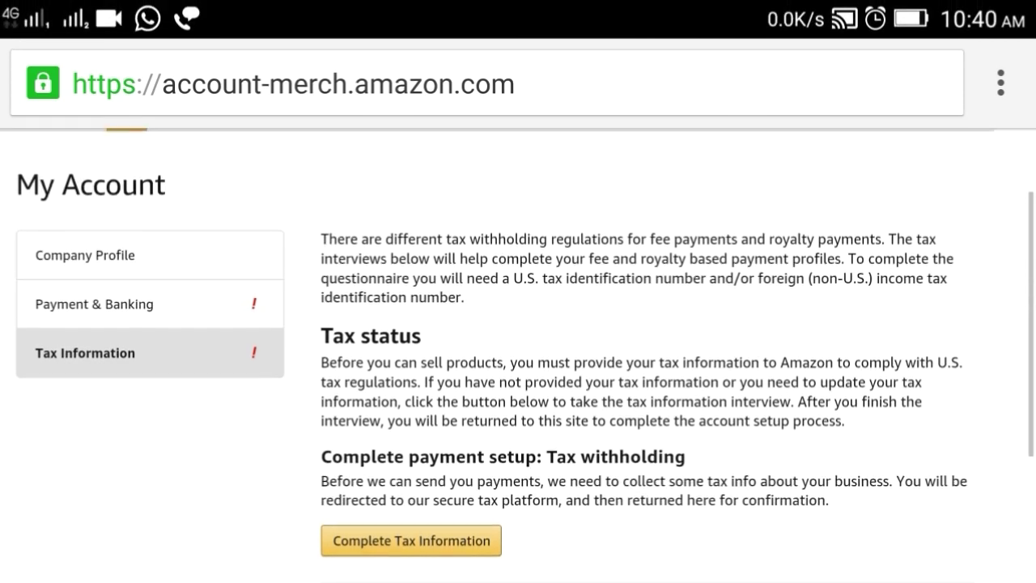
{"action": "scroll", "coordinate": [518, 364], "scroll_direction": "down", "scroll_amount": 1}
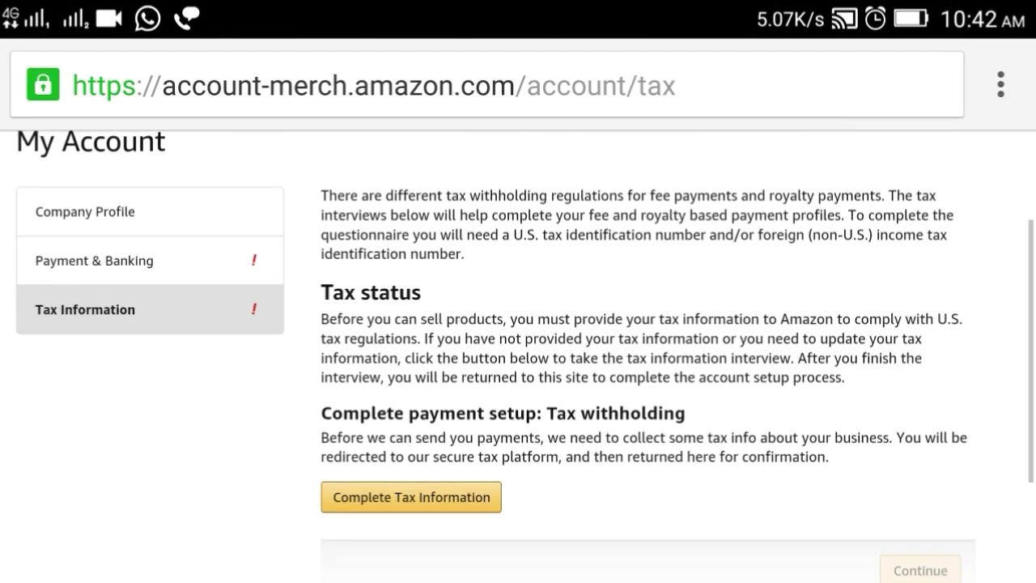
{"action": "scroll", "coordinate": [518, 323], "scroll_direction": "down", "scroll_amount": 1}
{"action": "left_click", "coordinate": [416, 432]}
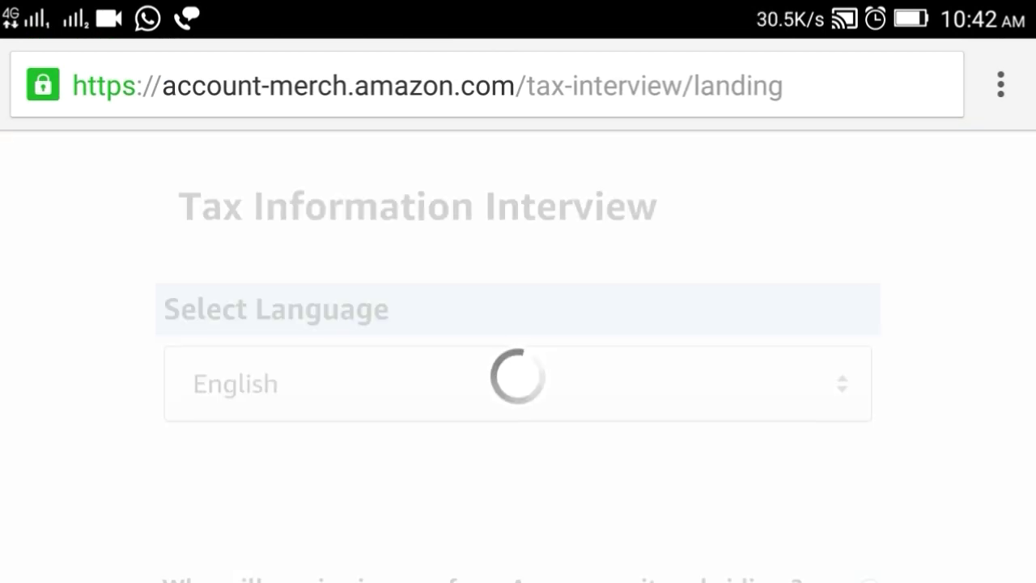
Answer No to being a U.S. person and save to continue.
{"action": "scroll", "coordinate": [518, 324], "scroll_direction": "down", "scroll_amount": 5}
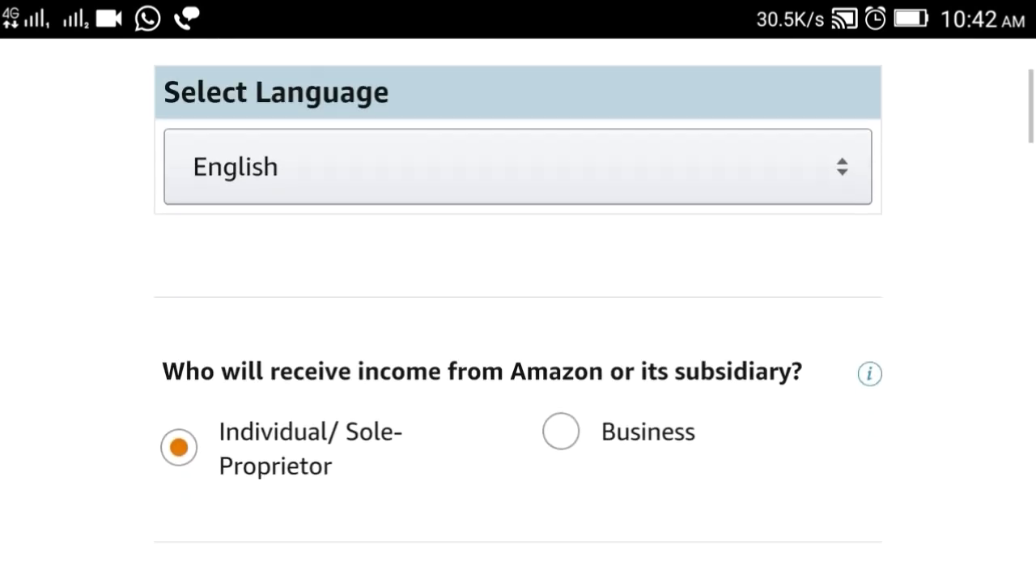
{"action": "scroll", "coordinate": [518, 323], "scroll_direction": "down", "scroll_amount": 3}
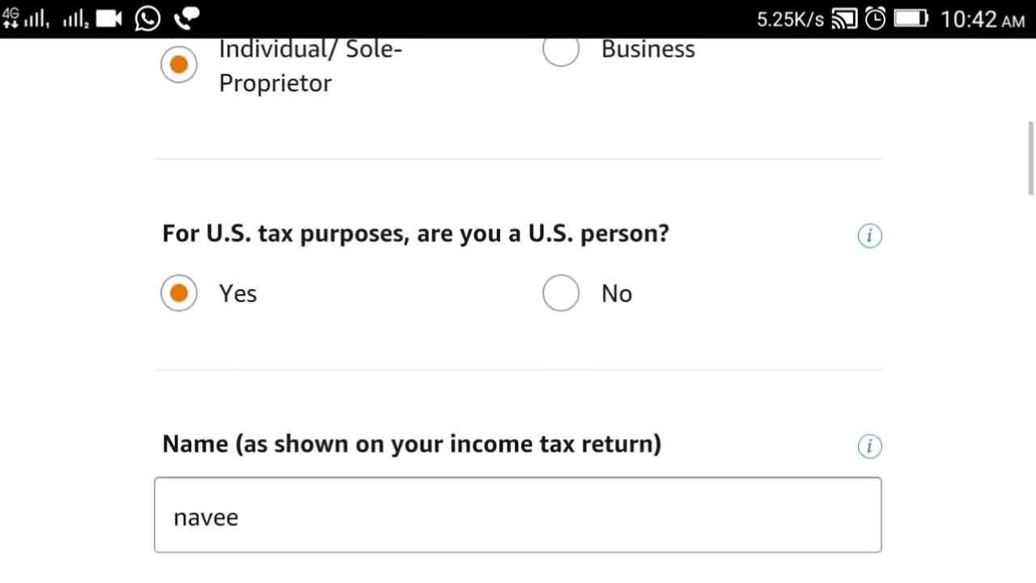
{"action": "left_click", "coordinate": [561, 301]}
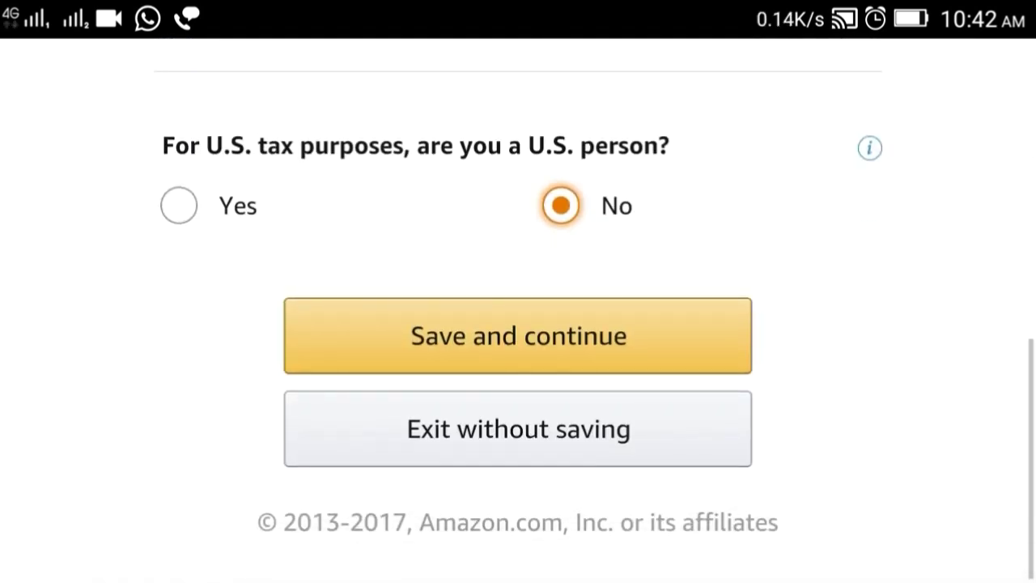
{"action": "left_click", "coordinate": [518, 335]}
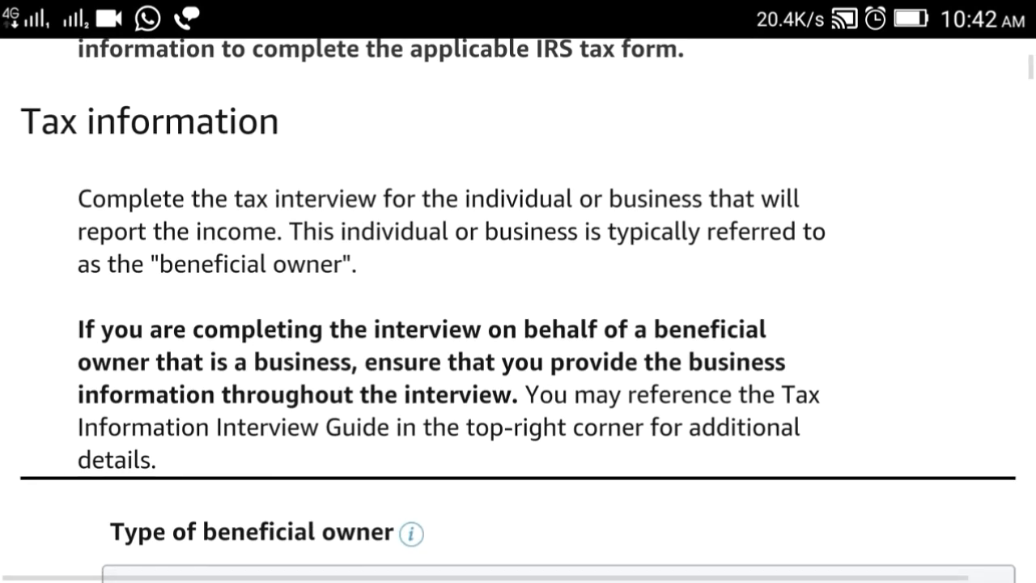
Select India as the country of citizenship.
{"action": "scroll", "coordinate": [518, 324], "scroll_direction": "down", "scroll_amount": 3}
{"action": "scroll", "coordinate": [518, 324], "scroll_direction": "down", "scroll_amount": 5}
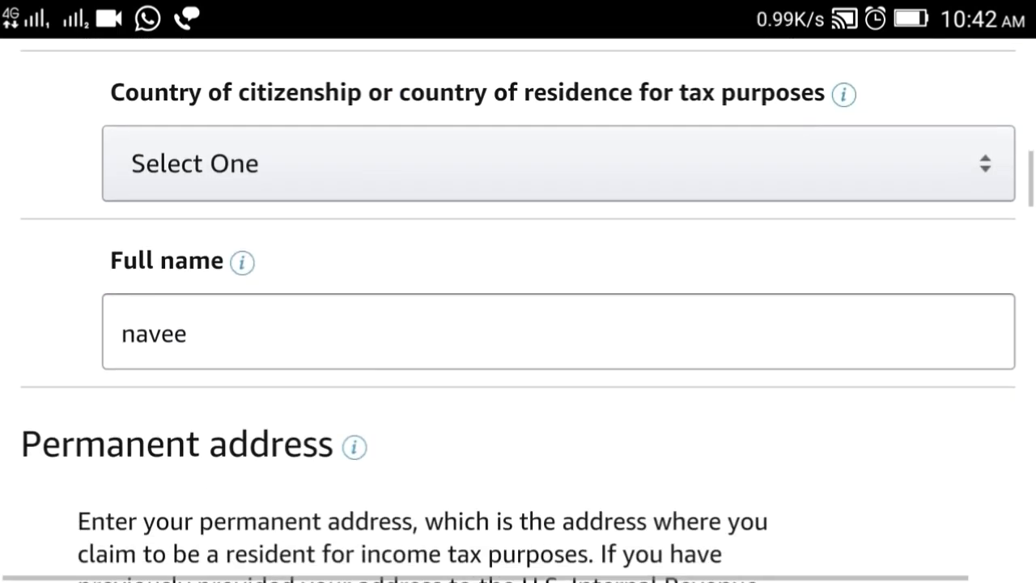
{"action": "scroll", "coordinate": [518, 323], "scroll_direction": "up", "scroll_amount": 3}
{"action": "left_click", "coordinate": [559, 307]}
{"action": "scroll", "coordinate": [518, 404], "scroll_direction": "down", "scroll_amount": 2}
{"action": "scroll", "coordinate": [518, 405], "scroll_direction": "down", "scroll_amount": 2}
{"action": "scroll", "coordinate": [518, 405], "scroll_direction": "down", "scroll_amount": 5}
{"action": "scroll", "coordinate": [518, 405], "scroll_direction": "down", "scroll_amount": 5}
{"action": "scroll", "coordinate": [518, 404], "scroll_direction": "down", "scroll_amount": 3}
{"action": "scroll", "coordinate": [517, 405], "scroll_direction": "down", "scroll_amount": 3}
{"action": "scroll", "coordinate": [518, 404], "scroll_direction": "down", "scroll_amount": 5}
{"action": "scroll", "coordinate": [518, 404], "scroll_direction": "down", "scroll_amount": 2}
{"action": "scroll", "coordinate": [518, 405], "scroll_direction": "down", "scroll_amount": 2}
{"action": "scroll", "coordinate": [518, 405], "scroll_direction": "down", "scroll_amount": 4}
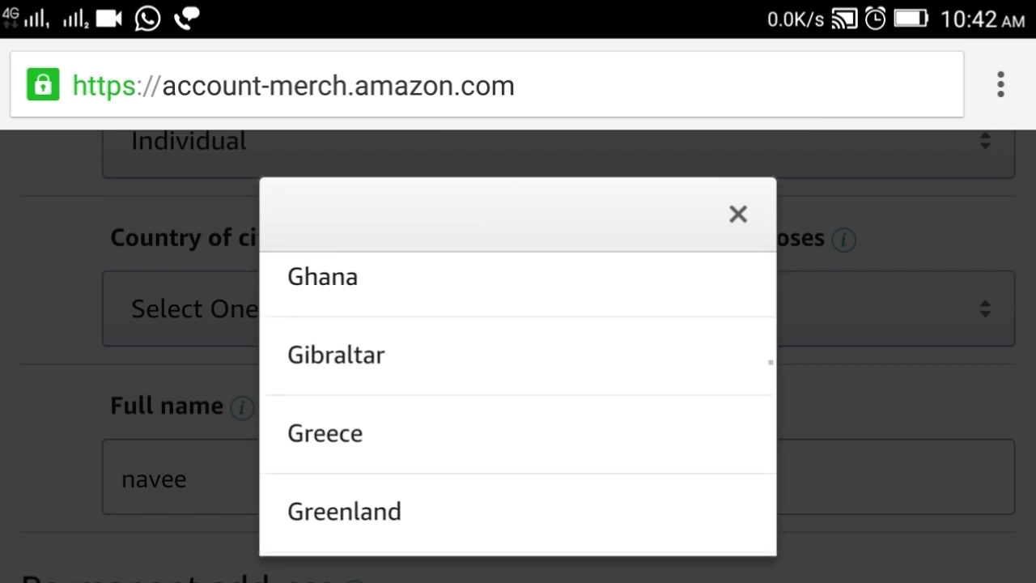
{"action": "scroll", "coordinate": [518, 405], "scroll_direction": "down", "scroll_amount": 3}
{"action": "scroll", "coordinate": [518, 404], "scroll_direction": "down", "scroll_amount": 4}
{"action": "scroll", "coordinate": [517, 405], "scroll_direction": "down", "scroll_amount": 2}
{"action": "scroll", "coordinate": [518, 404], "scroll_direction": "down", "scroll_amount": 4}
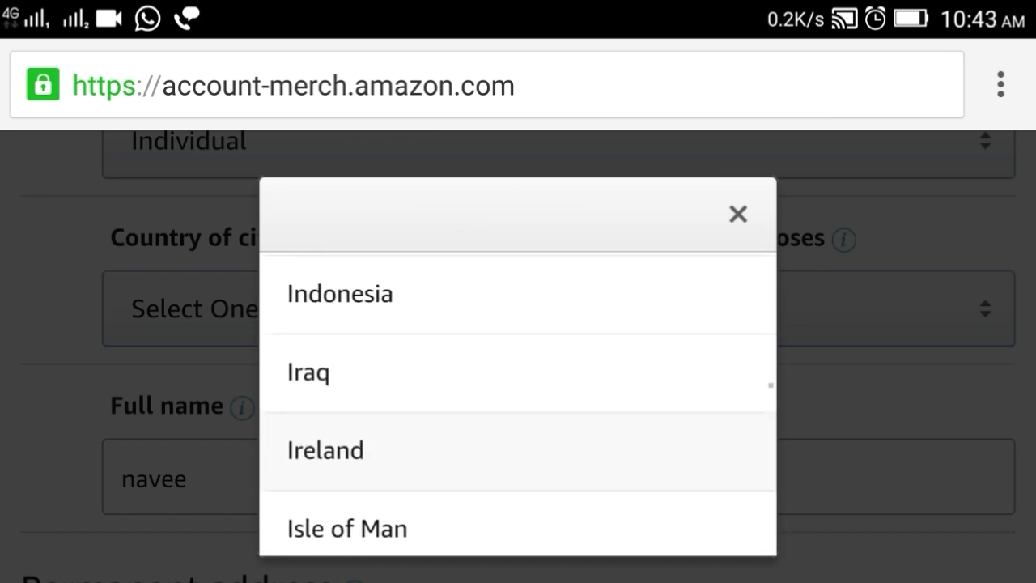
{"action": "scroll", "coordinate": [518, 405], "scroll_direction": "up", "scroll_amount": 2}
{"action": "left_click", "coordinate": [324, 327]}
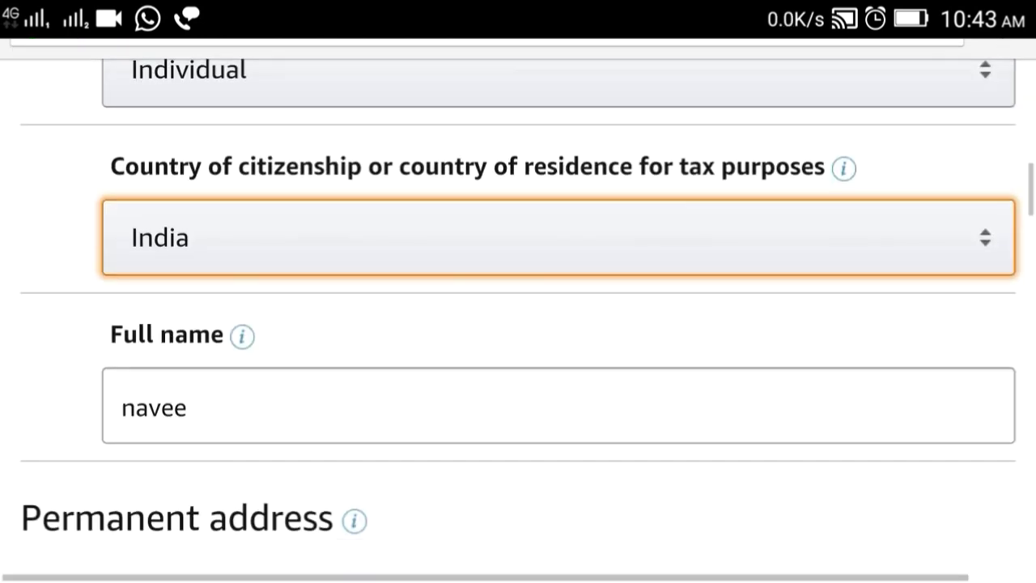
Set the mailing address to Same as permanent address.
{"action": "scroll", "coordinate": [518, 323], "scroll_direction": "down", "scroll_amount": 2}
{"action": "scroll", "coordinate": [518, 324], "scroll_direction": "down", "scroll_amount": 10}
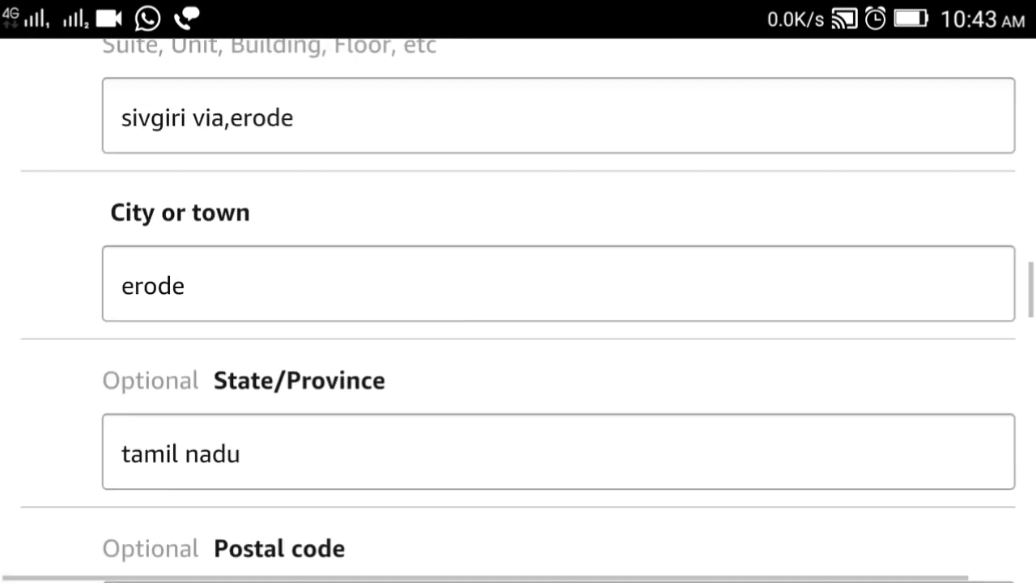
{"action": "scroll", "coordinate": [518, 324], "scroll_direction": "down", "scroll_amount": 4}
{"action": "scroll", "coordinate": [518, 324], "scroll_direction": "down", "scroll_amount": 5}
{"action": "left_click", "coordinate": [127, 231]}
{"action": "scroll", "coordinate": [518, 324], "scroll_direction": "down", "scroll_amount": 2}
{"action": "scroll", "coordinate": [518, 323], "scroll_direction": "down", "scroll_amount": 1}
Answer No to the intermediary-agent question and review the following questions.
{"action": "scroll", "coordinate": [518, 323], "scroll_direction": "down", "scroll_amount": 2}
{"action": "scroll", "coordinate": [518, 323], "scroll_direction": "down", "scroll_amount": 4}
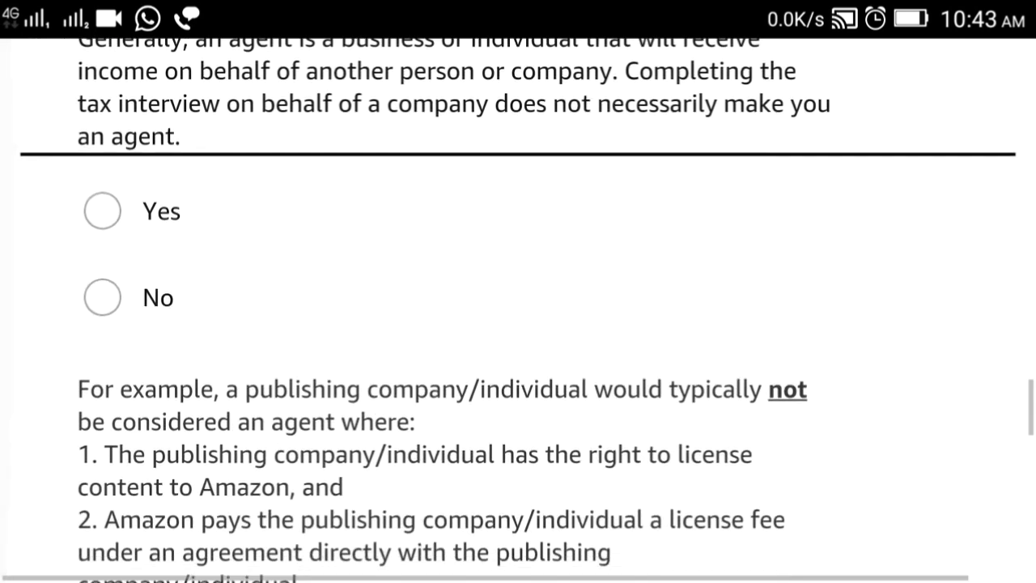
{"action": "left_click", "coordinate": [102, 269]}
{"action": "scroll", "coordinate": [518, 323], "scroll_direction": "down", "scroll_amount": 1}
{"action": "scroll", "coordinate": [518, 324], "scroll_direction": "down", "scroll_amount": 2}
{"action": "scroll", "coordinate": [518, 324], "scroll_direction": "down", "scroll_amount": 3}
{"action": "scroll", "coordinate": [518, 323], "scroll_direction": "down", "scroll_amount": 5}
{"action": "scroll", "coordinate": [517, 324], "scroll_direction": "down", "scroll_amount": 1}
{"action": "scroll", "coordinate": [518, 324], "scroll_direction": "down", "scroll_amount": 2}
{"action": "scroll", "coordinate": [518, 323], "scroll_direction": "down", "scroll_amount": 1}
{"action": "scroll", "coordinate": [518, 323], "scroll_direction": "down", "scroll_amount": 1}
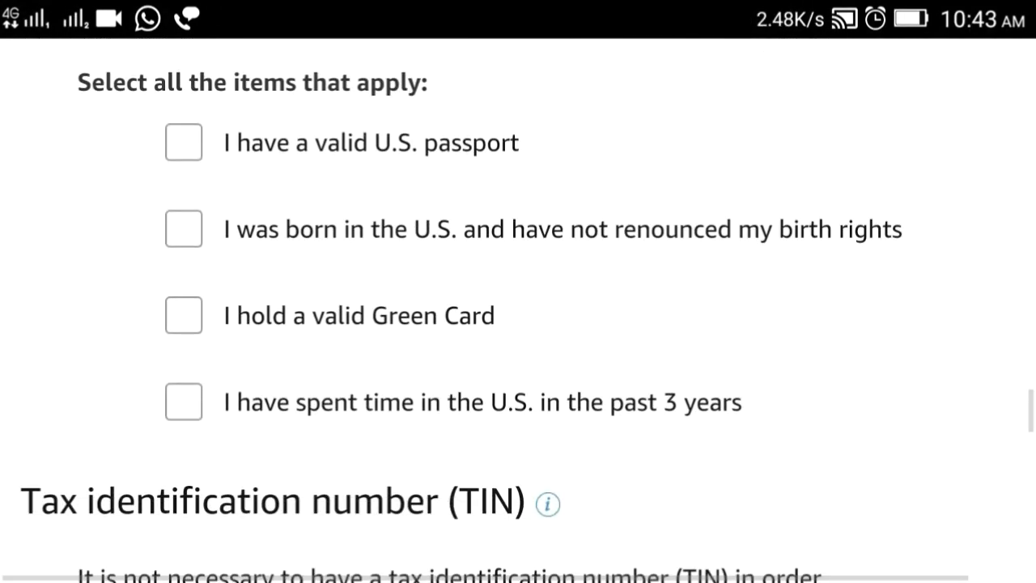
{"action": "scroll", "coordinate": [518, 324], "scroll_direction": "up", "scroll_amount": 3}
{"action": "scroll", "coordinate": [518, 324], "scroll_direction": "up", "scroll_amount": 1}
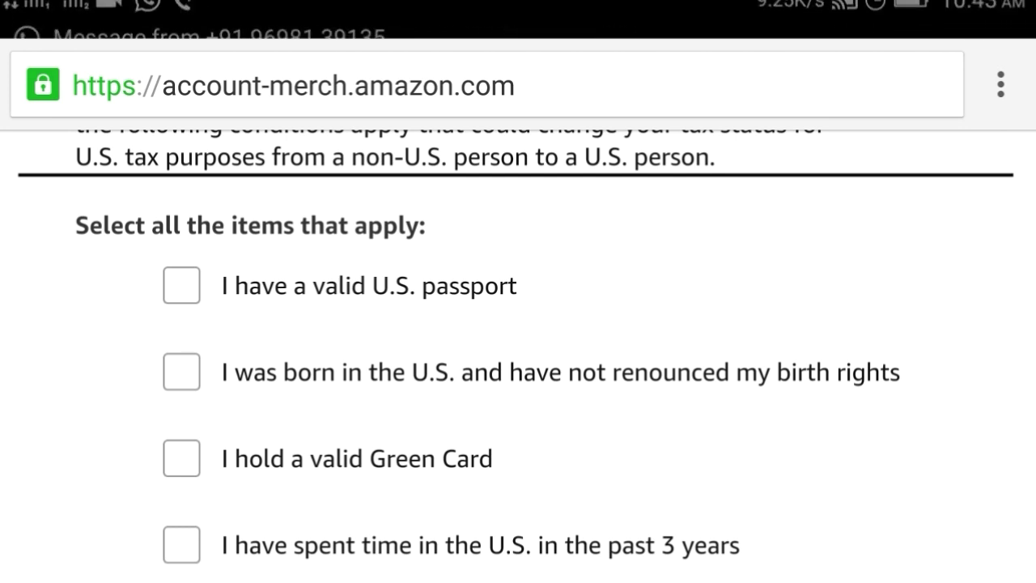
Choose 'no U.S. or foreign TIN' and save, reaching the 30% royalty withholding review.
{"action": "scroll", "coordinate": [518, 323], "scroll_direction": "down", "scroll_amount": 2}
{"action": "scroll", "coordinate": [518, 324], "scroll_direction": "down", "scroll_amount": 2}
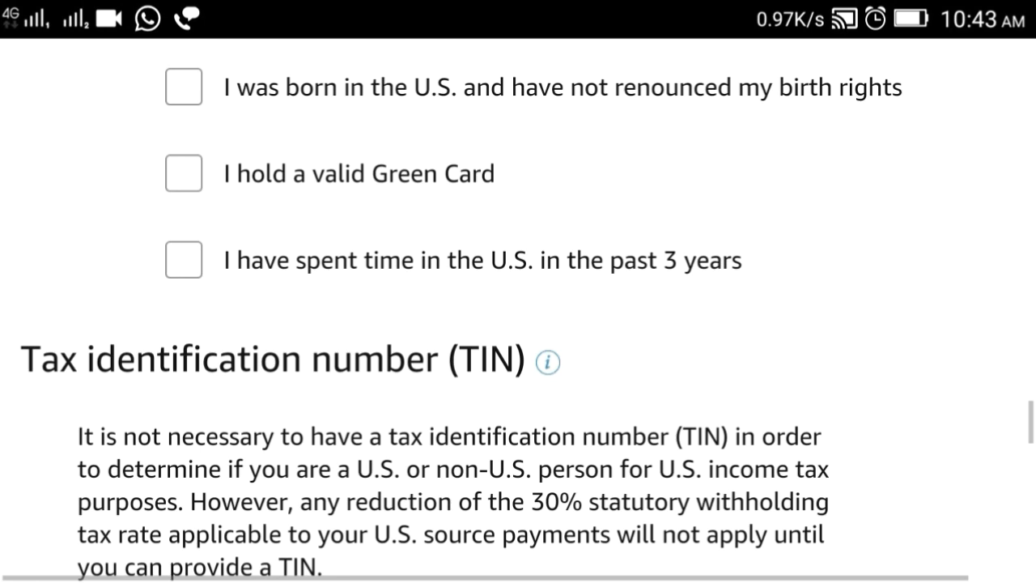
{"action": "scroll", "coordinate": [518, 324], "scroll_direction": "down", "scroll_amount": 1}
{"action": "scroll", "coordinate": [518, 324], "scroll_direction": "down", "scroll_amount": 1}
{"action": "scroll", "coordinate": [518, 324], "scroll_direction": "down", "scroll_amount": 2}
{"action": "scroll", "coordinate": [518, 323], "scroll_direction": "up", "scroll_amount": 1}
{"action": "scroll", "coordinate": [518, 323], "scroll_direction": "down", "scroll_amount": 2}
{"action": "scroll", "coordinate": [518, 323], "scroll_direction": "down", "scroll_amount": 3}
{"action": "left_click", "coordinate": [102, 416]}
{"action": "scroll", "coordinate": [518, 324], "scroll_direction": "down", "scroll_amount": 1}
{"action": "scroll", "coordinate": [518, 323], "scroll_direction": "down", "scroll_amount": 1}
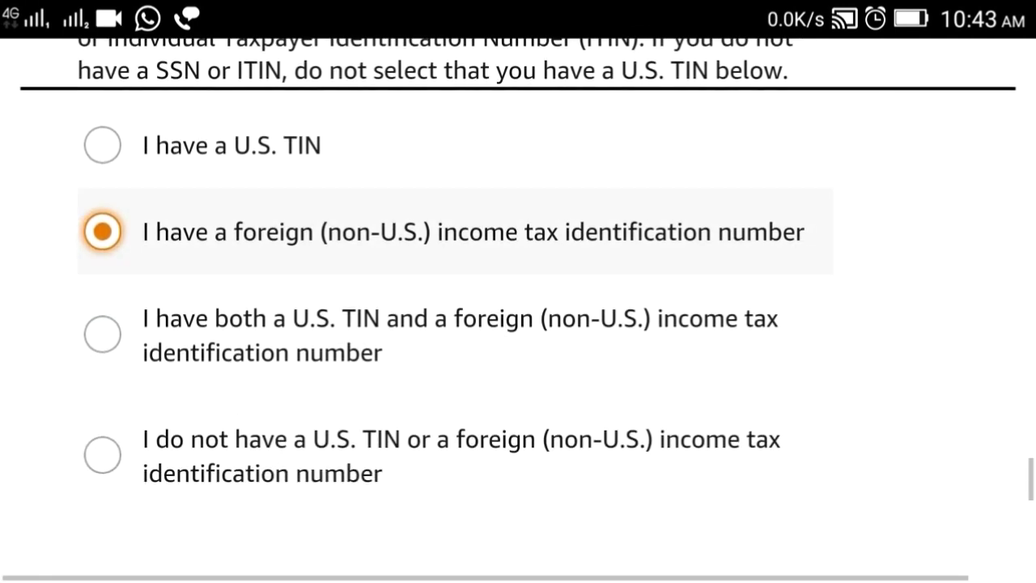
{"action": "scroll", "coordinate": [518, 324], "scroll_direction": "down", "scroll_amount": 1}
{"action": "left_click", "coordinate": [102, 423]}
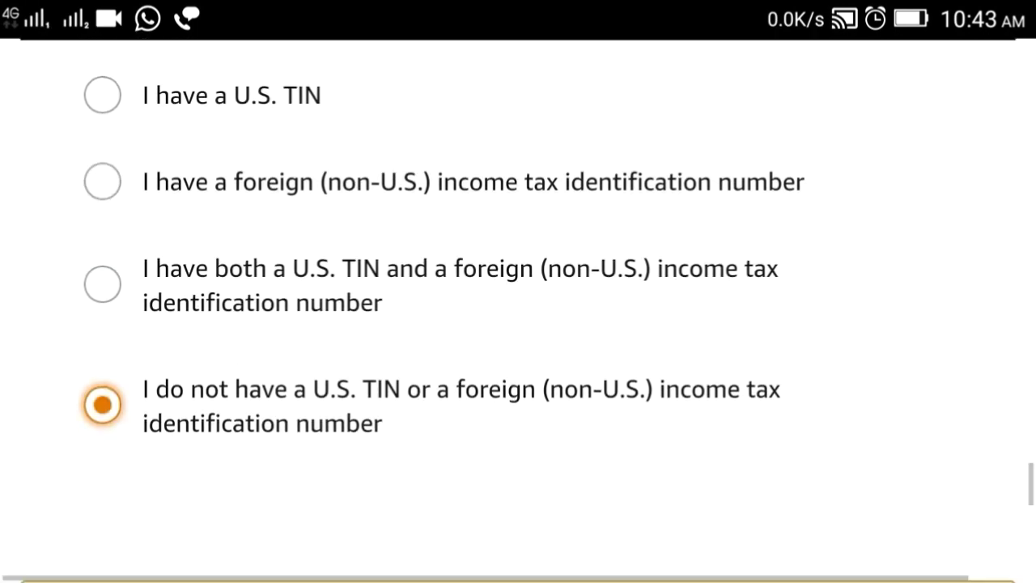
{"action": "scroll", "coordinate": [518, 323], "scroll_direction": "down", "scroll_amount": 1}
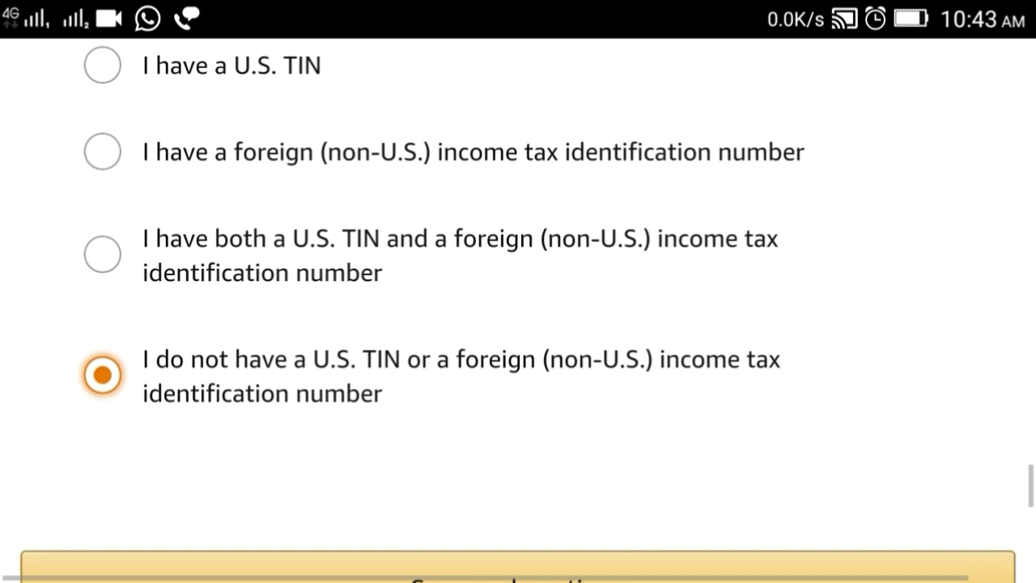
{"action": "scroll", "coordinate": [518, 324], "scroll_direction": "down", "scroll_amount": 5}
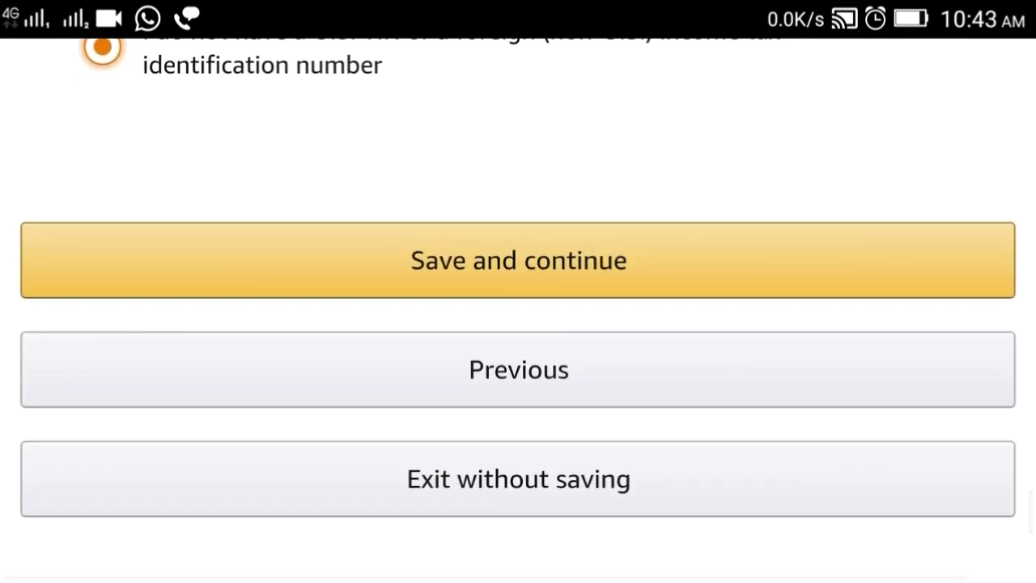
{"action": "left_click", "coordinate": [518, 260]}
Scroll through the W-8BEN certification review to reach the Form 1042-S consent step.
{"action": "scroll", "coordinate": [518, 324], "scroll_direction": "down", "scroll_amount": 3}
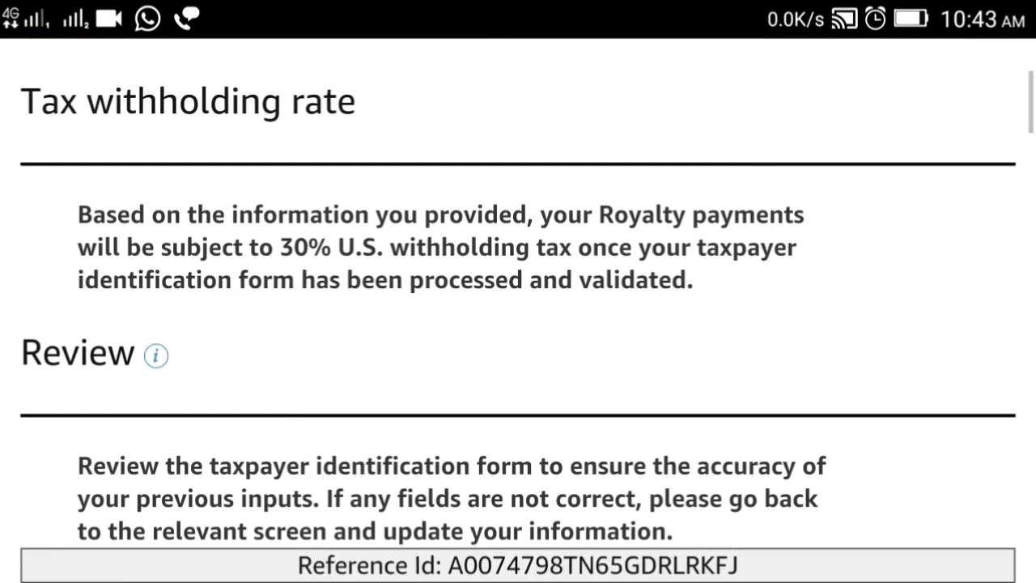
{"action": "scroll", "coordinate": [518, 324], "scroll_direction": "down", "scroll_amount": 2}
{"action": "scroll", "coordinate": [518, 324], "scroll_direction": "down", "scroll_amount": 8}
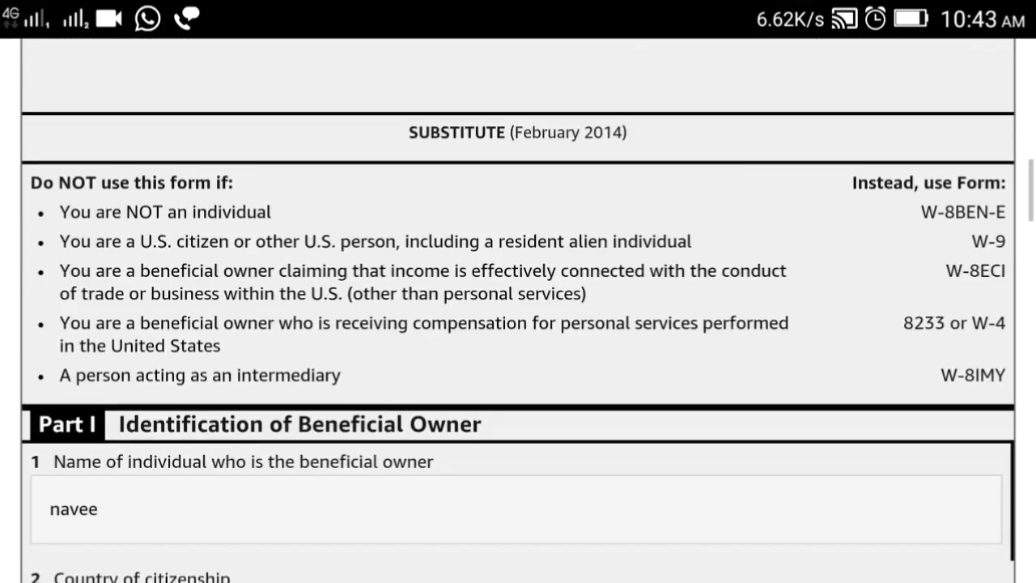
{"action": "scroll", "coordinate": [518, 324], "scroll_direction": "down", "scroll_amount": 2}
{"action": "scroll", "coordinate": [518, 324], "scroll_direction": "down", "scroll_amount": 2}
{"action": "scroll", "coordinate": [518, 324], "scroll_direction": "down", "scroll_amount": 5}
{"action": "scroll", "coordinate": [518, 324], "scroll_direction": "down", "scroll_amount": 4}
{"action": "scroll", "coordinate": [517, 323], "scroll_direction": "down", "scroll_amount": 10}
{"action": "scroll", "coordinate": [518, 323], "scroll_direction": "up", "scroll_amount": 2}
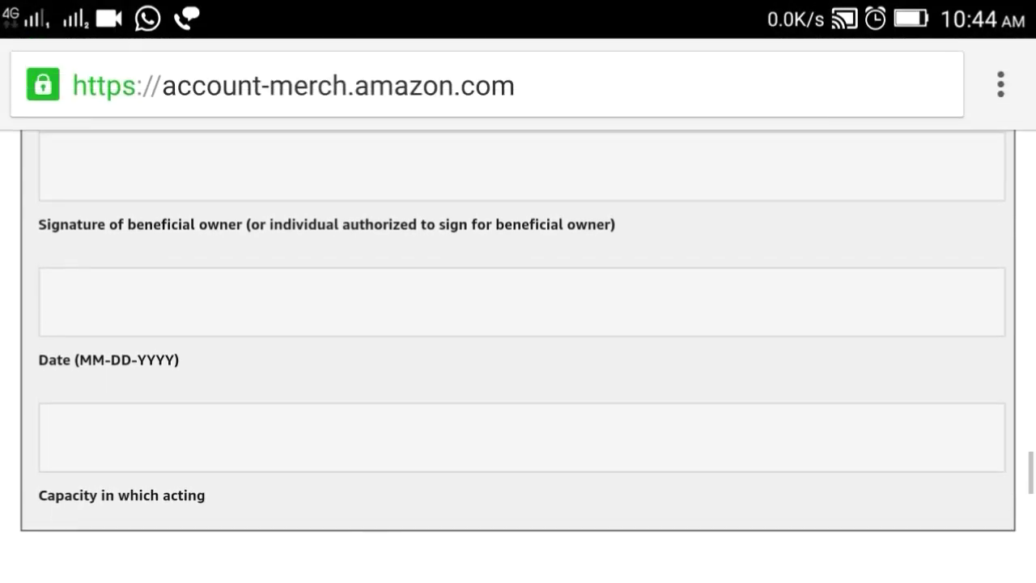
{"action": "scroll", "coordinate": [518, 356], "scroll_direction": "up", "scroll_amount": 1}
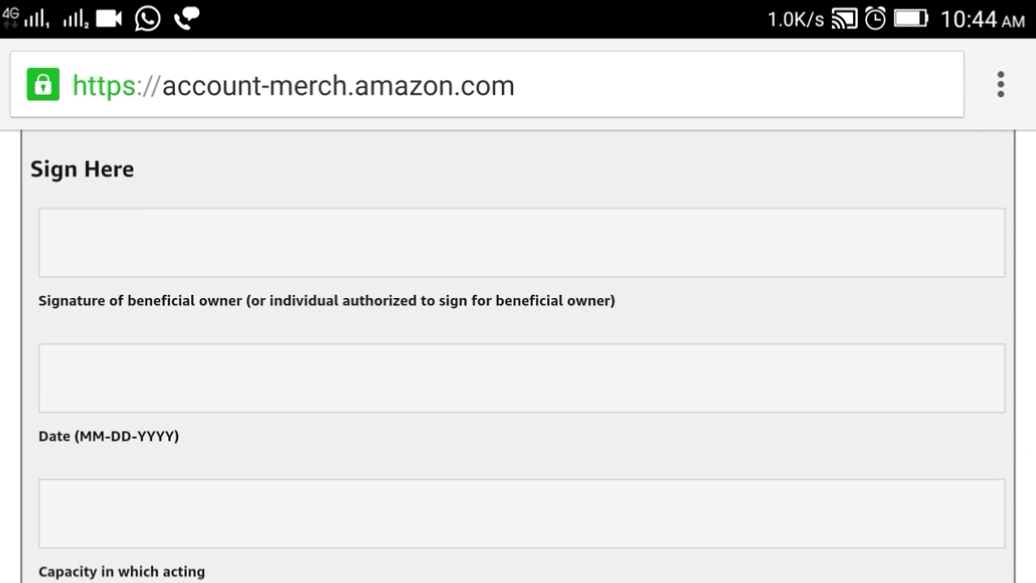
{"action": "scroll", "coordinate": [518, 356], "scroll_direction": "down", "scroll_amount": 1}
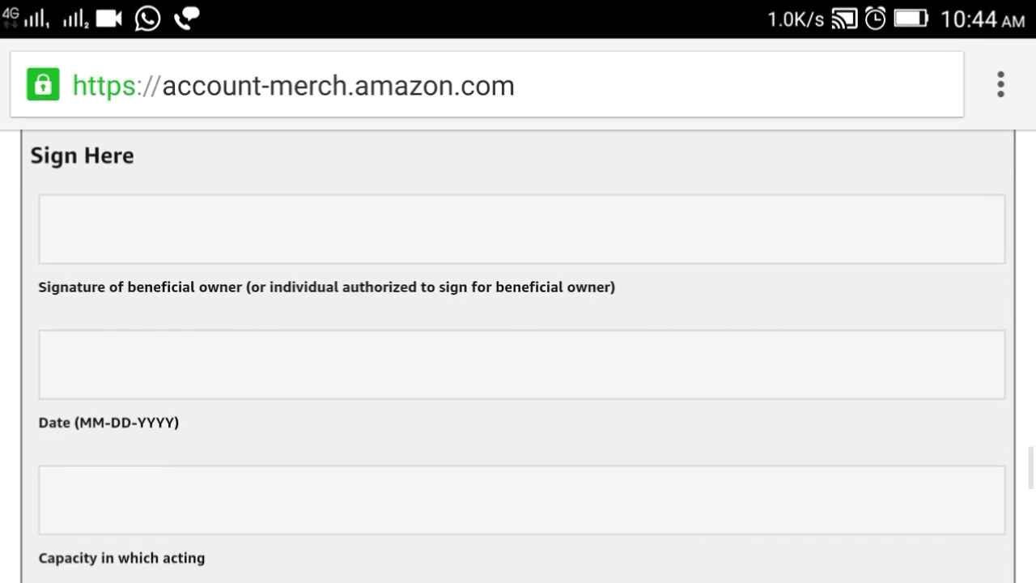
{"action": "scroll", "coordinate": [518, 324], "scroll_direction": "down", "scroll_amount": 2}
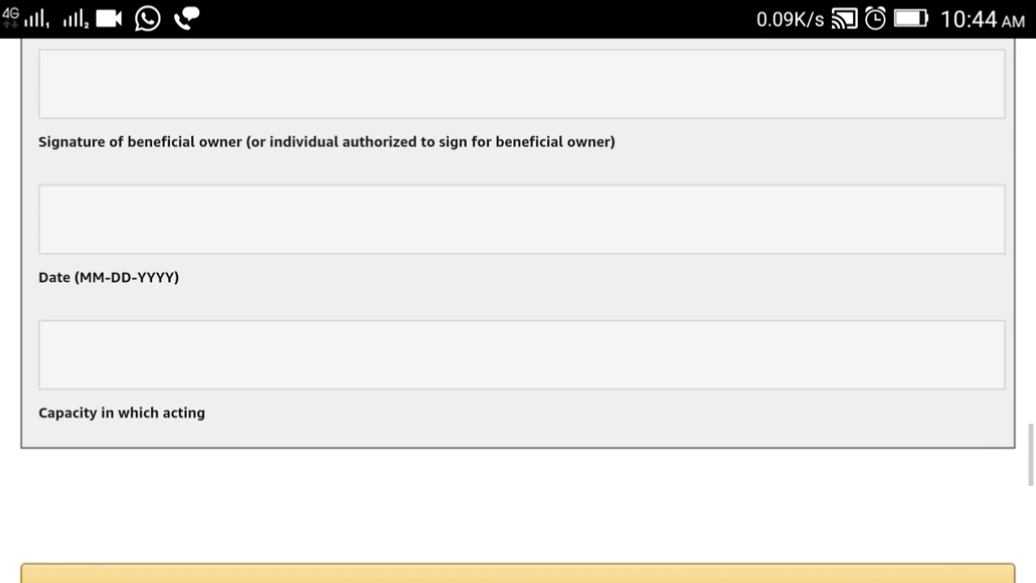
{"action": "scroll", "coordinate": [518, 323], "scroll_direction": "up", "scroll_amount": 5}
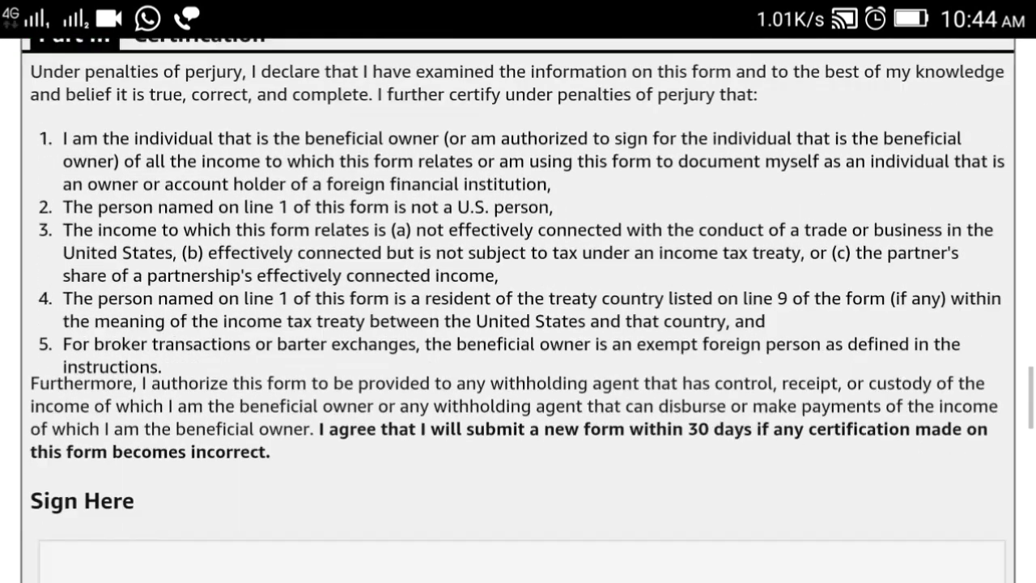
{"action": "scroll", "coordinate": [517, 356], "scroll_direction": "down", "scroll_amount": 10}
Save the reviewed W-8BEN form and continue to the delivery and signature section.
{"action": "scroll", "coordinate": [518, 324], "scroll_direction": "up", "scroll_amount": 2}
{"action": "left_click", "coordinate": [518, 185]}
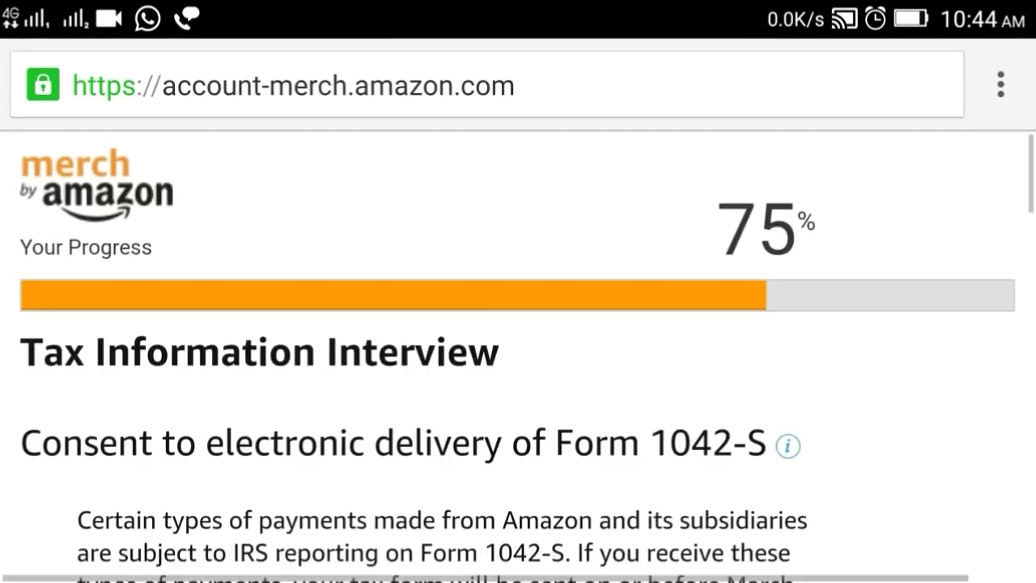
{"action": "scroll", "coordinate": [518, 324], "scroll_direction": "down", "scroll_amount": 2}
{"action": "scroll", "coordinate": [518, 324], "scroll_direction": "down", "scroll_amount": 3}
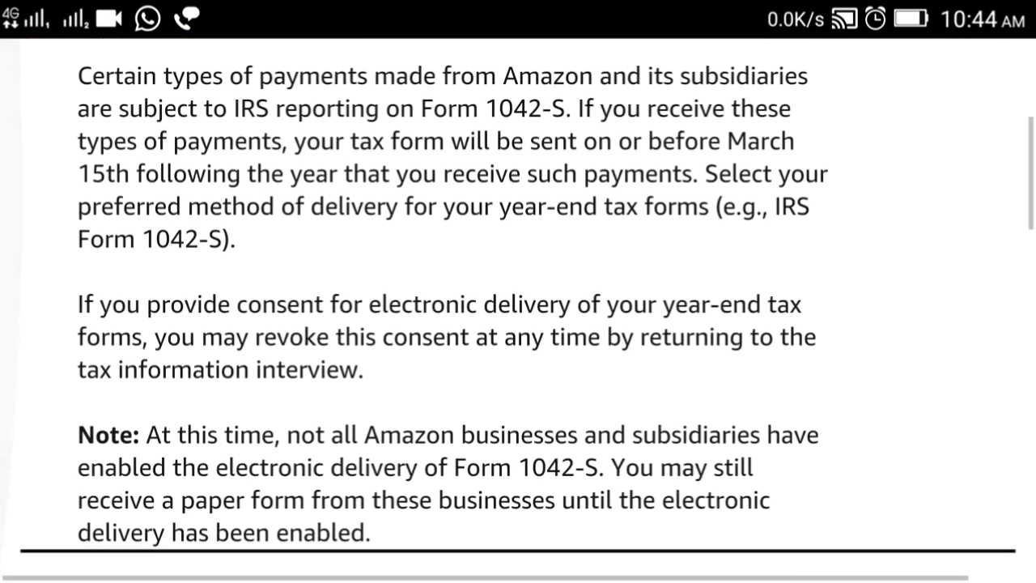
{"action": "scroll", "coordinate": [518, 323], "scroll_direction": "down", "scroll_amount": 5}
{"action": "scroll", "coordinate": [518, 323], "scroll_direction": "up", "scroll_amount": 2}
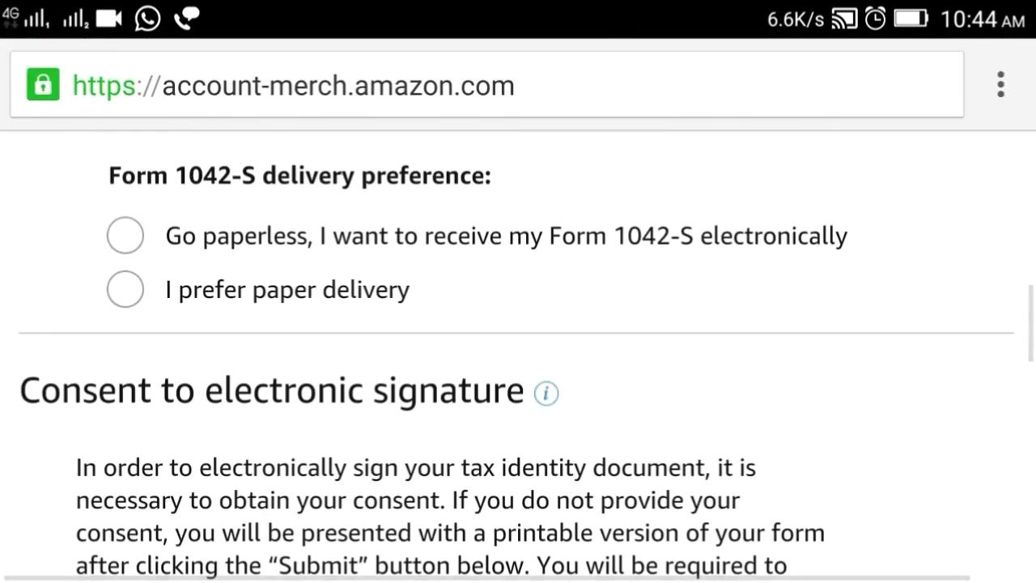
Choose paper delivery of Form 1042-S and consent to signing electronically.
{"action": "left_click", "coordinate": [127, 289]}
{"action": "scroll", "coordinate": [517, 323], "scroll_direction": "down", "scroll_amount": 2}
{"action": "scroll", "coordinate": [518, 323], "scroll_direction": "down", "scroll_amount": 4}
{"action": "scroll", "coordinate": [518, 324], "scroll_direction": "down", "scroll_amount": 2}
{"action": "scroll", "coordinate": [518, 324], "scroll_direction": "down", "scroll_amount": 1}
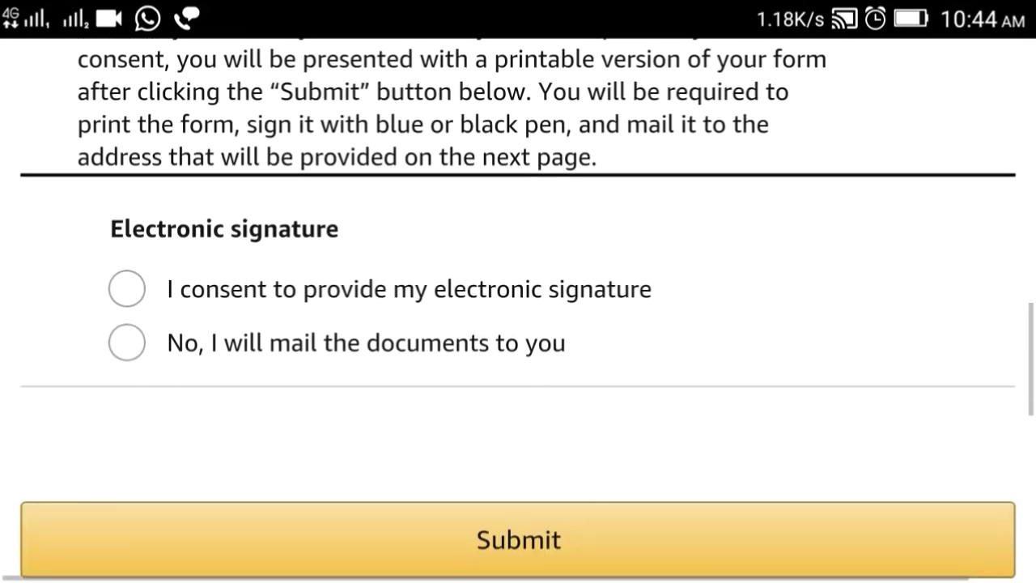
{"action": "left_click", "coordinate": [128, 289]}
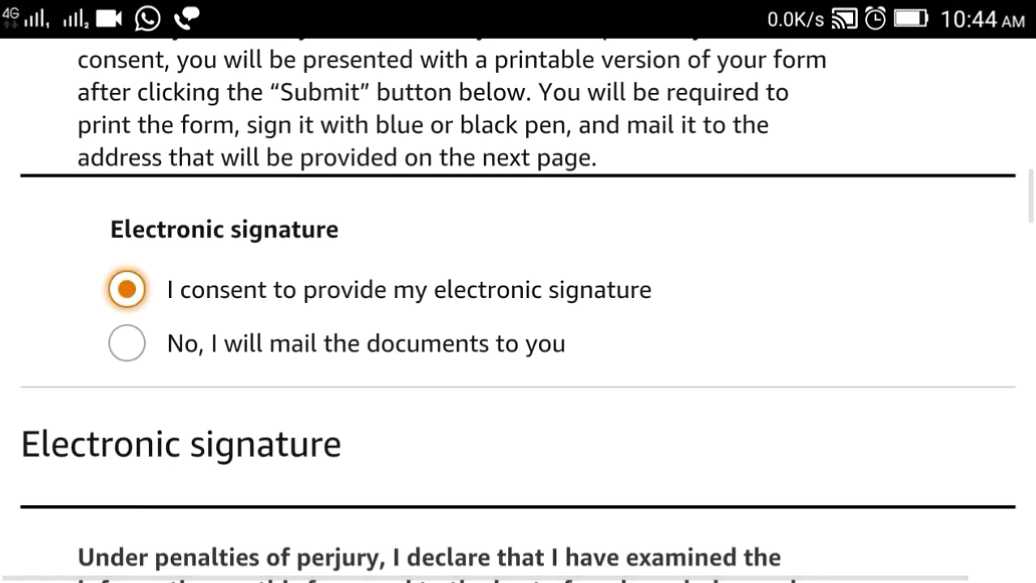
Certify not being a U.S. person, income not effectively connected, and beneficial ownership.
{"action": "scroll", "coordinate": [517, 323], "scroll_direction": "down", "scroll_amount": 3}
{"action": "scroll", "coordinate": [518, 323], "scroll_direction": "down", "scroll_amount": 1}
{"action": "scroll", "coordinate": [518, 324], "scroll_direction": "down", "scroll_amount": 4}
{"action": "scroll", "coordinate": [518, 324], "scroll_direction": "down", "scroll_amount": 6}
{"action": "scroll", "coordinate": [518, 324], "scroll_direction": "up", "scroll_amount": 2}
{"action": "left_click", "coordinate": [183, 215]}
{"action": "scroll", "coordinate": [518, 323], "scroll_direction": "down", "scroll_amount": 2}
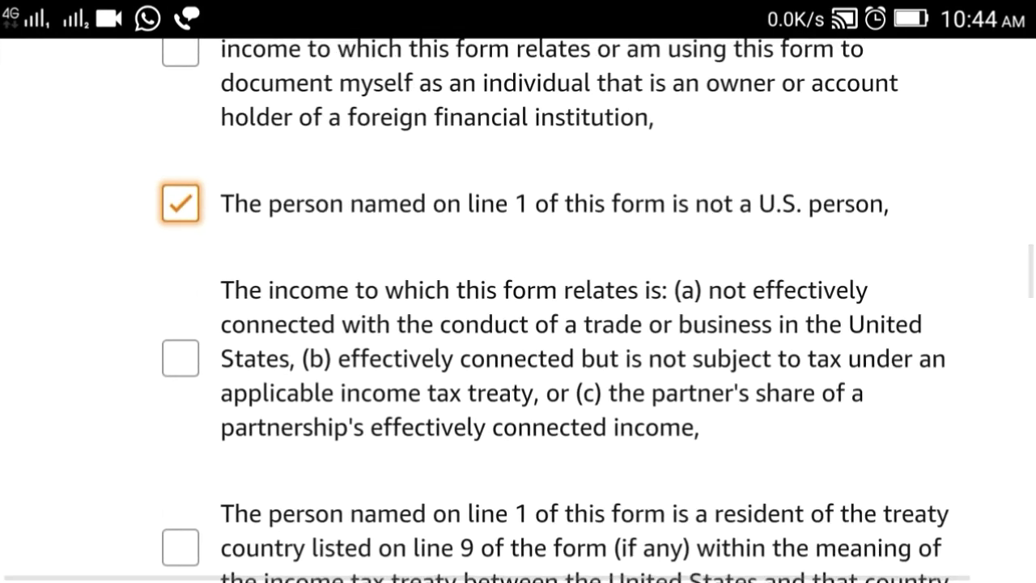
{"action": "scroll", "coordinate": [518, 324], "scroll_direction": "up", "scroll_amount": 2}
{"action": "left_click", "coordinate": [179, 538]}
{"action": "left_click", "coordinate": [179, 227]}
{"action": "scroll", "coordinate": [518, 323], "scroll_direction": "down", "scroll_amount": 3}
Certify treaty-country residence and the broker exemption, and agree to resubmit if incorrect.
{"action": "left_click", "coordinate": [180, 390]}
{"action": "scroll", "coordinate": [518, 324], "scroll_direction": "down", "scroll_amount": 2}
{"action": "left_click", "coordinate": [183, 344]}
{"action": "left_click", "coordinate": [183, 463]}
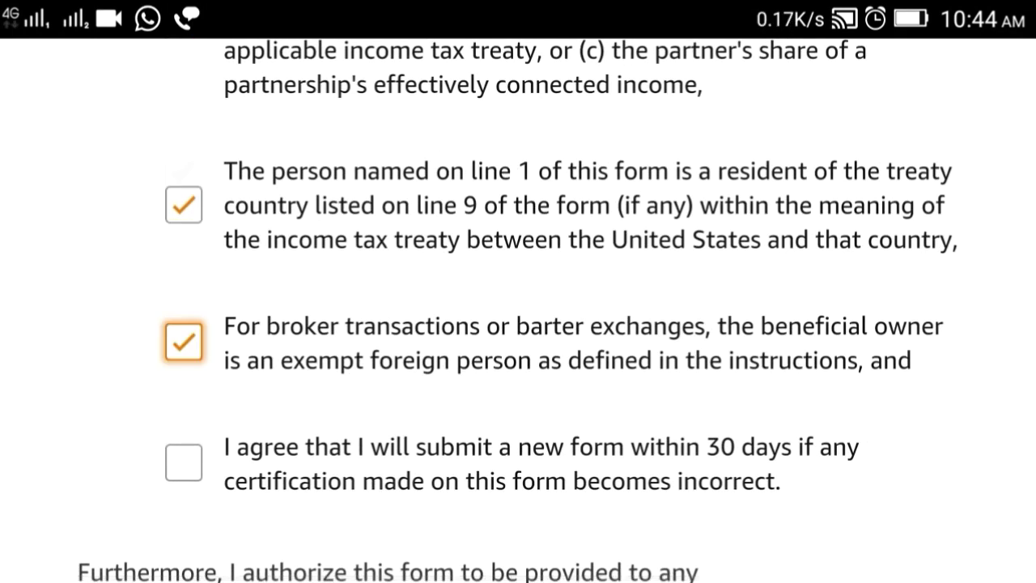
{"action": "scroll", "coordinate": [518, 323], "scroll_direction": "down", "scroll_amount": 5}
{"action": "scroll", "coordinate": [518, 324], "scroll_direction": "down", "scroll_amount": 10}
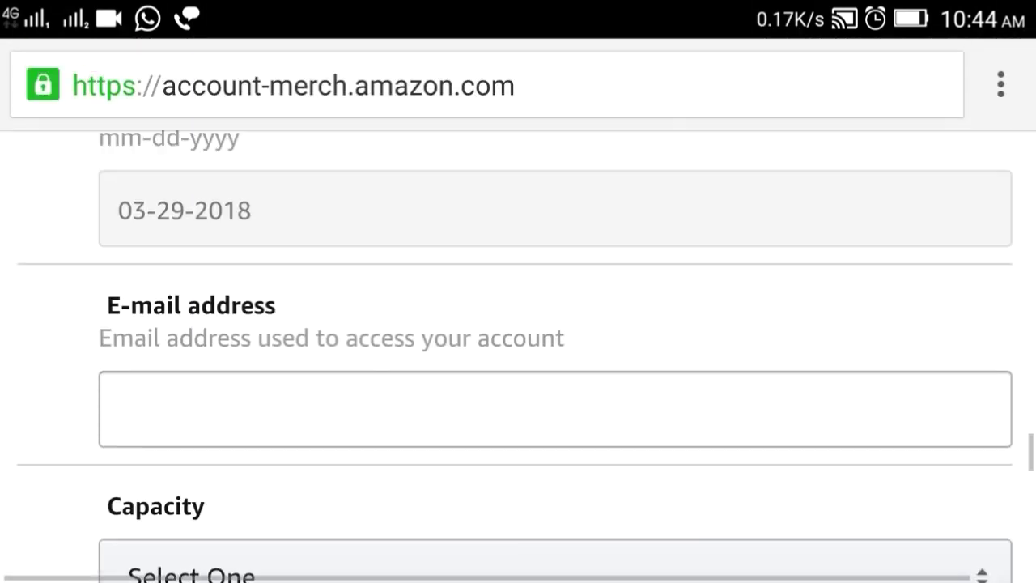
{"action": "scroll", "coordinate": [518, 324], "scroll_direction": "up", "scroll_amount": 4}
{"action": "scroll", "coordinate": [518, 324], "scroll_direction": "down", "scroll_amount": 2}
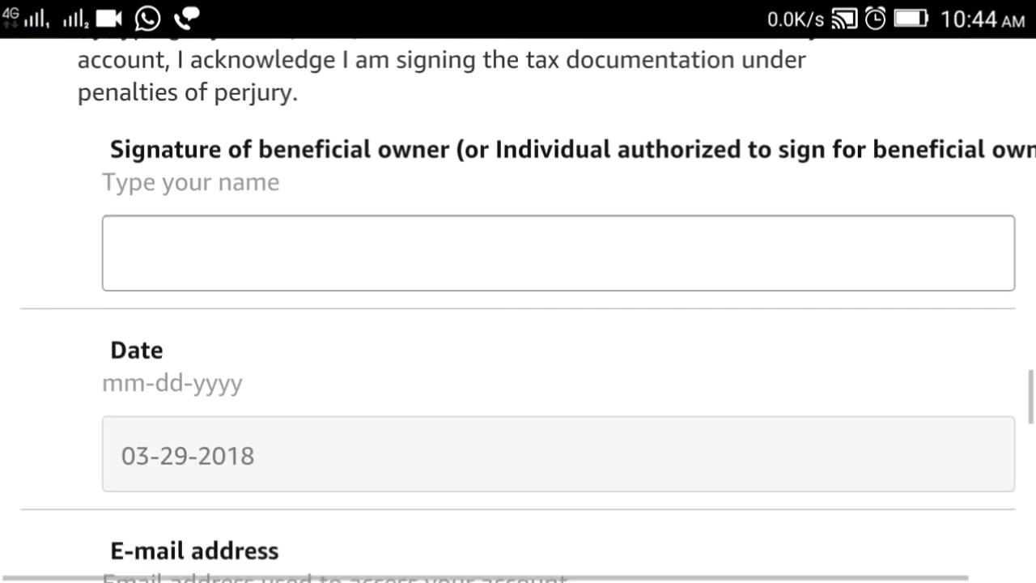
{"action": "scroll", "coordinate": [518, 324], "scroll_direction": "down", "scroll_amount": 2}
{"action": "scroll", "coordinate": [518, 324], "scroll_direction": "down", "scroll_amount": 3}
{"action": "scroll", "coordinate": [518, 323], "scroll_direction": "down", "scroll_amount": 3}
{"action": "scroll", "coordinate": [518, 324], "scroll_direction": "down", "scroll_amount": 3}
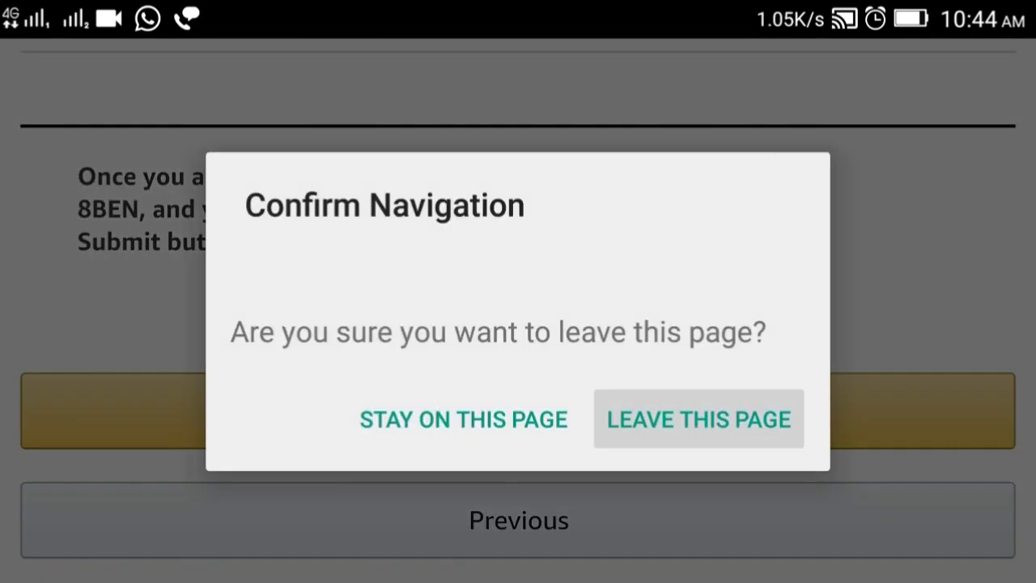
Submit the signed W-8BEN and land back on My Account's Tax Information page.
{"action": "left_click", "coordinate": [698, 419]}
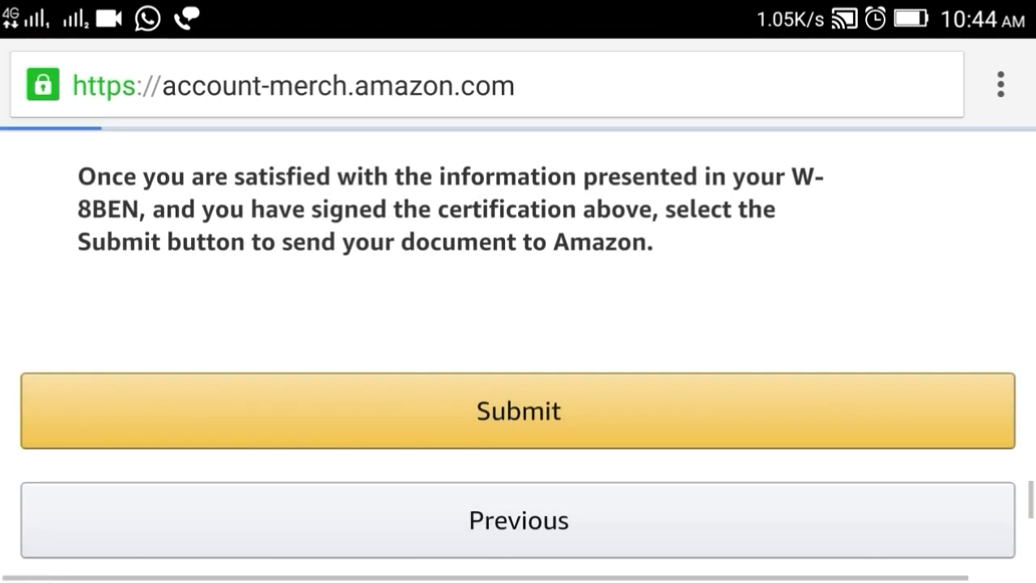
{"action": "scroll", "coordinate": [518, 324], "scroll_direction": "up", "scroll_amount": 3}
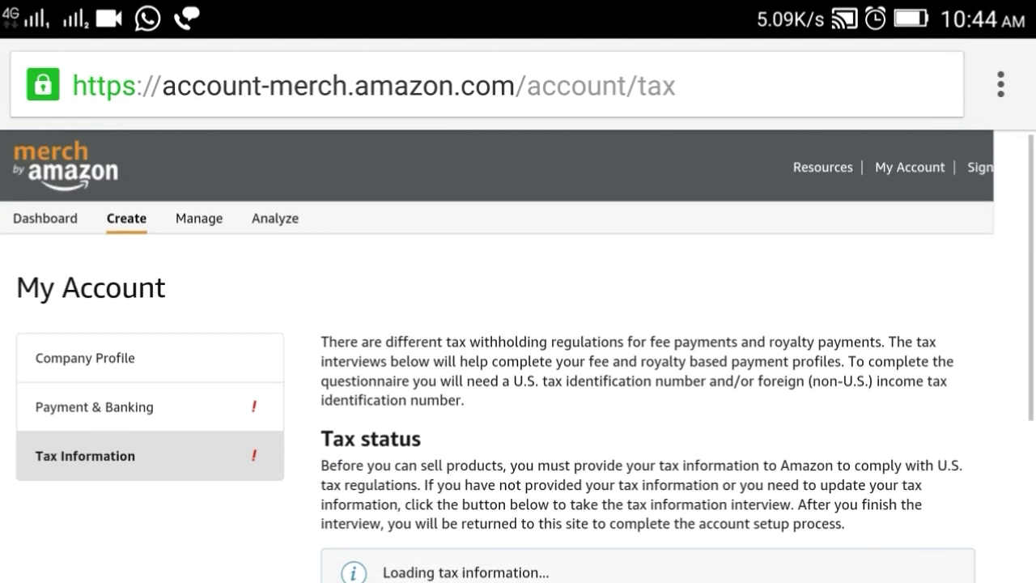